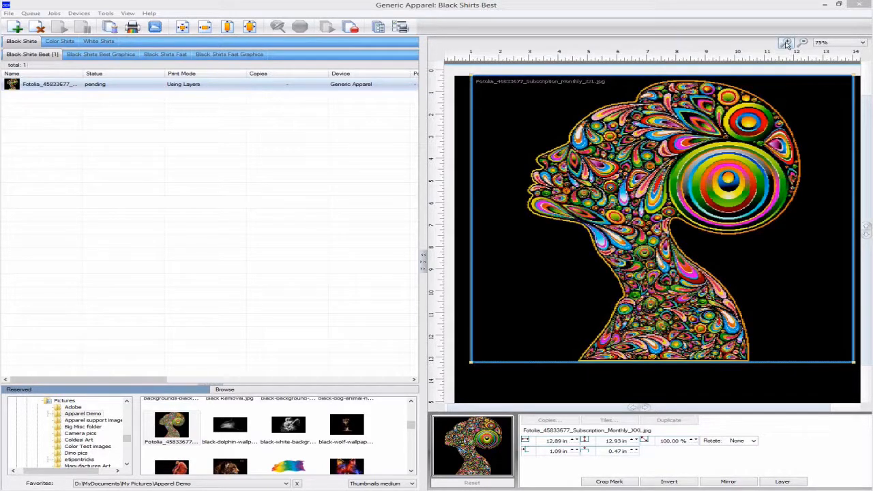
Set the thumbnail preview quality to Very high in the program's Preview Options and save
left_click(786, 44)
left_click(786, 44)
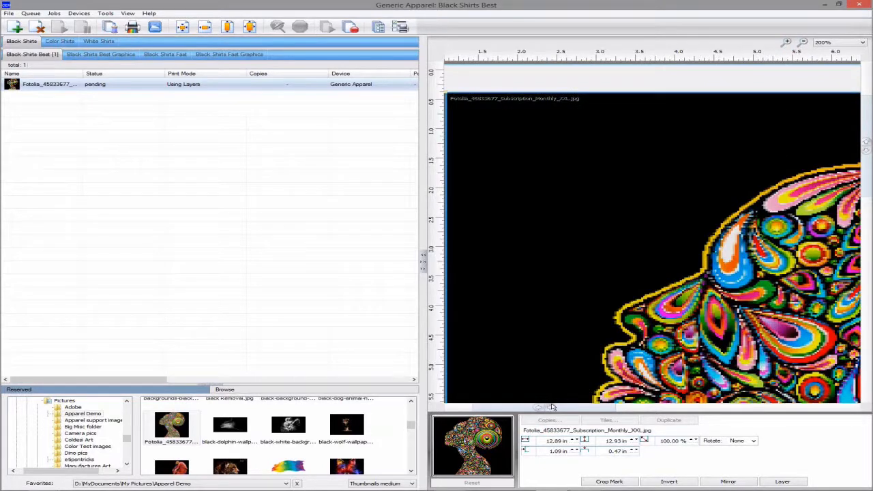
left_click_drag(552, 407, 762, 416)
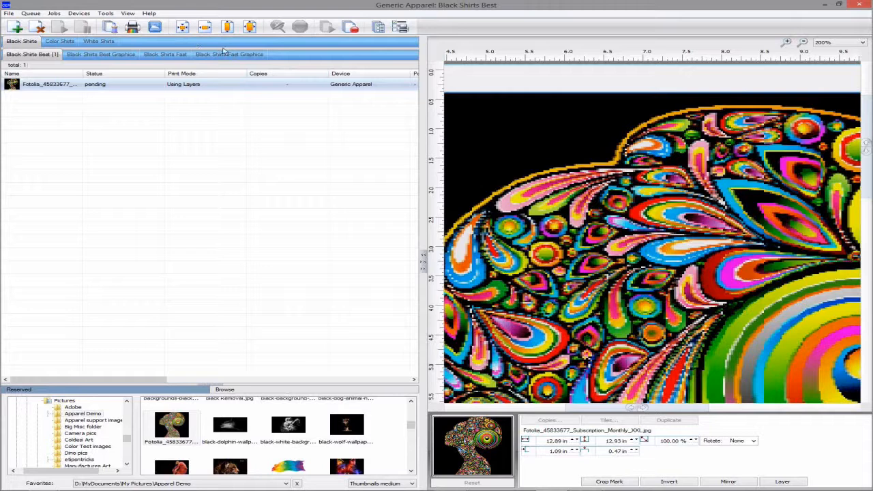
left_click(109, 14)
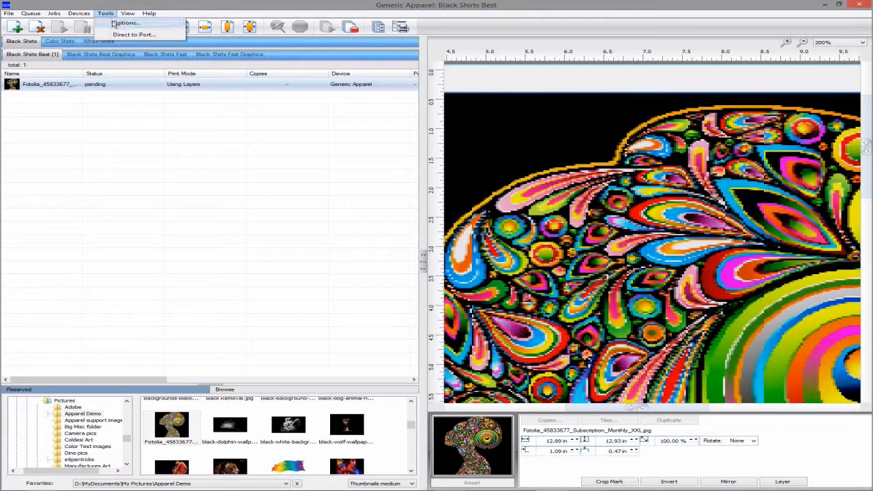
left_click(114, 23)
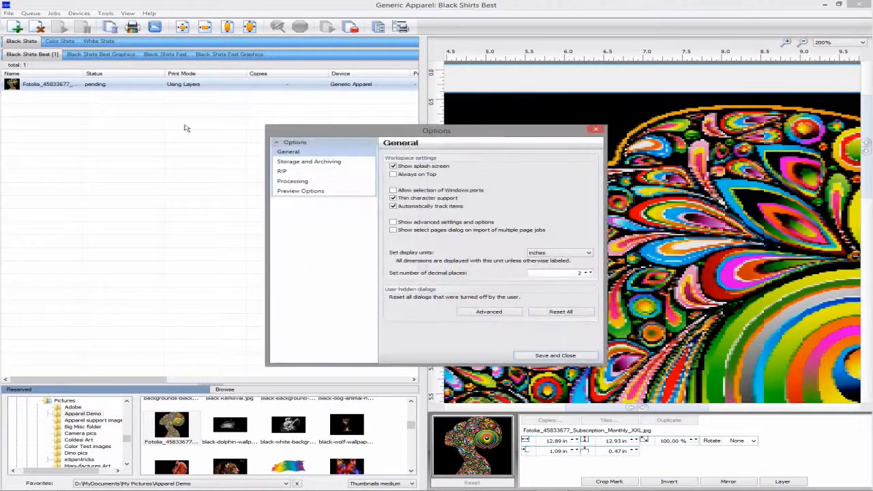
left_click(299, 191)
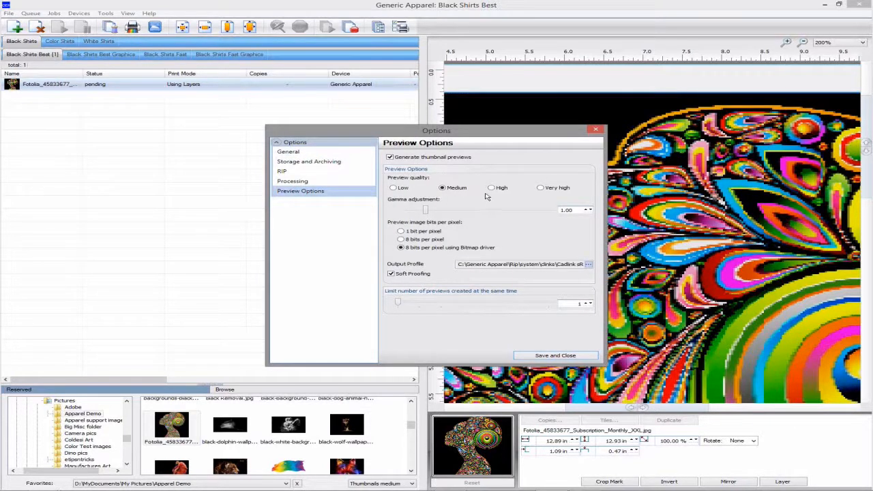
left_click(553, 191)
left_click(557, 356)
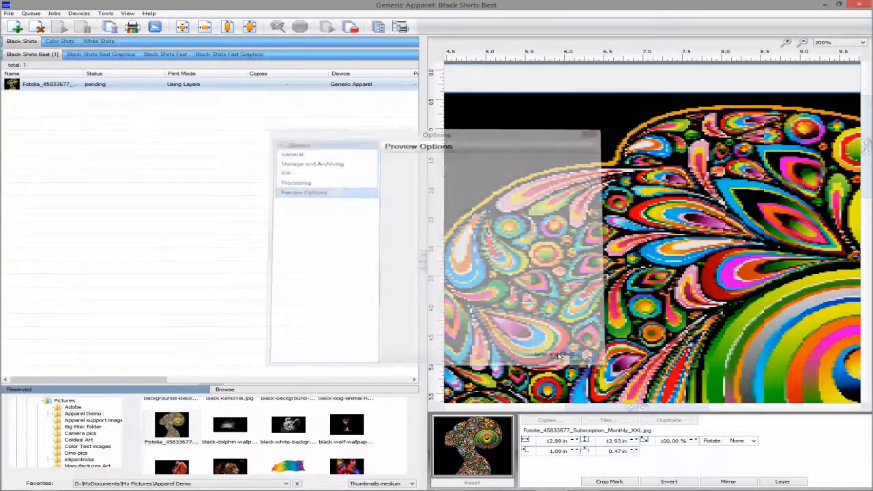
Generate a new preview image for the selected Fotolia job
right_click(305, 88)
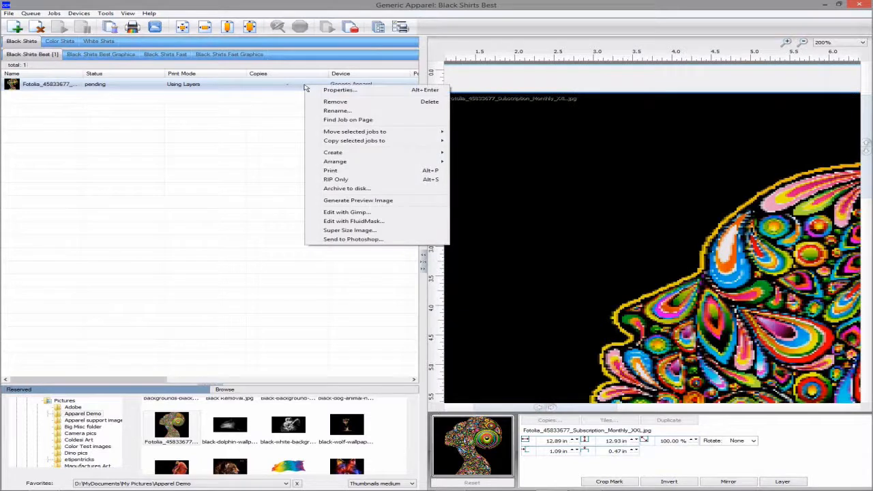
left_click(351, 201)
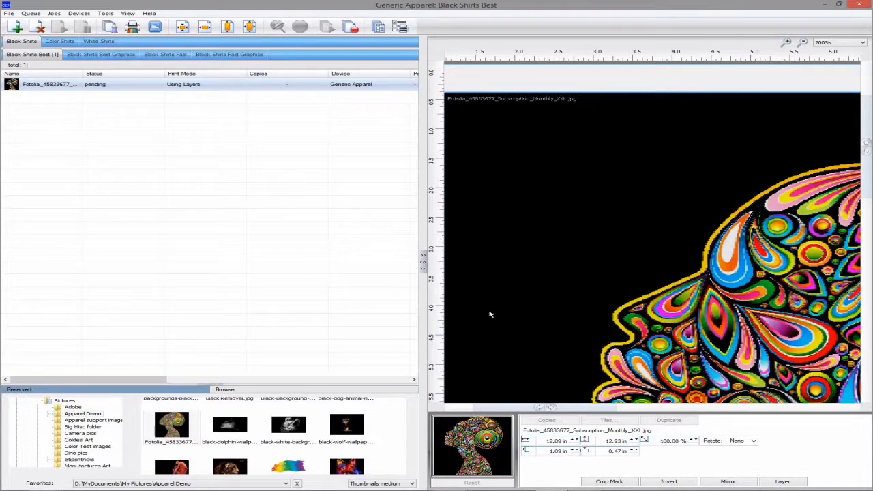
left_click_drag(545, 407, 782, 406)
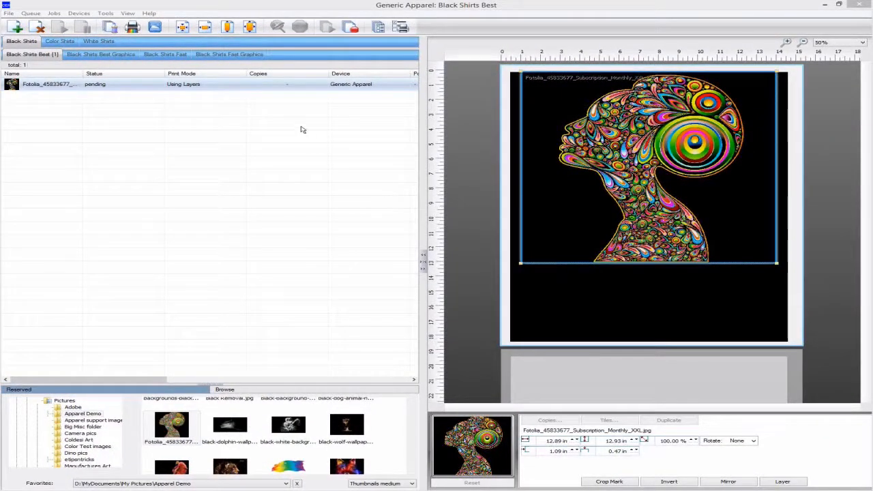
Archive the selected Fotolia job to disk
left_click(55, 13)
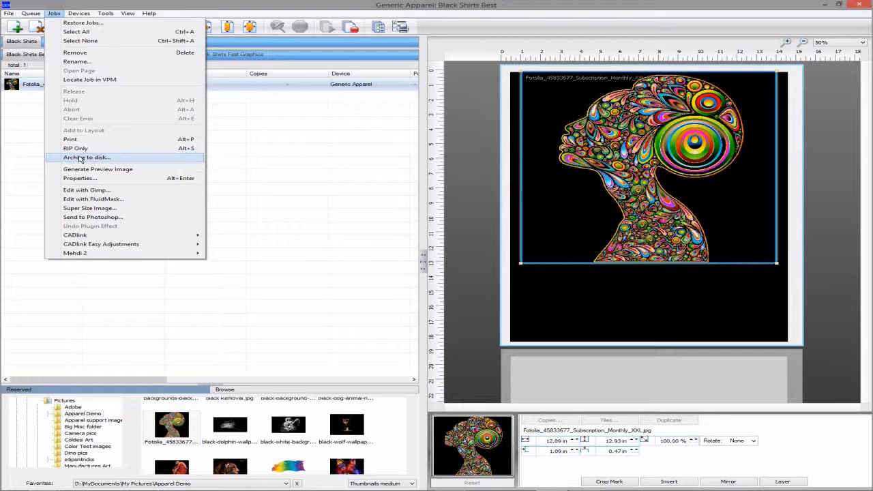
left_click(292, 150)
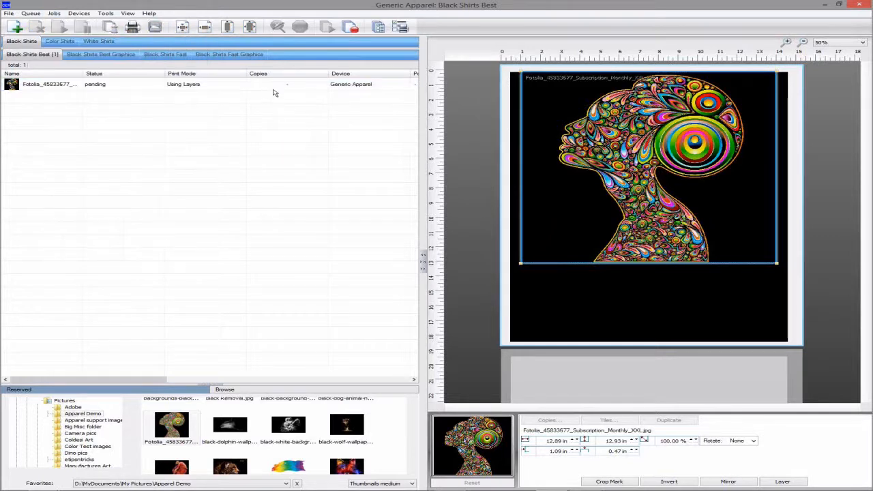
left_click(274, 86)
right_click(274, 88)
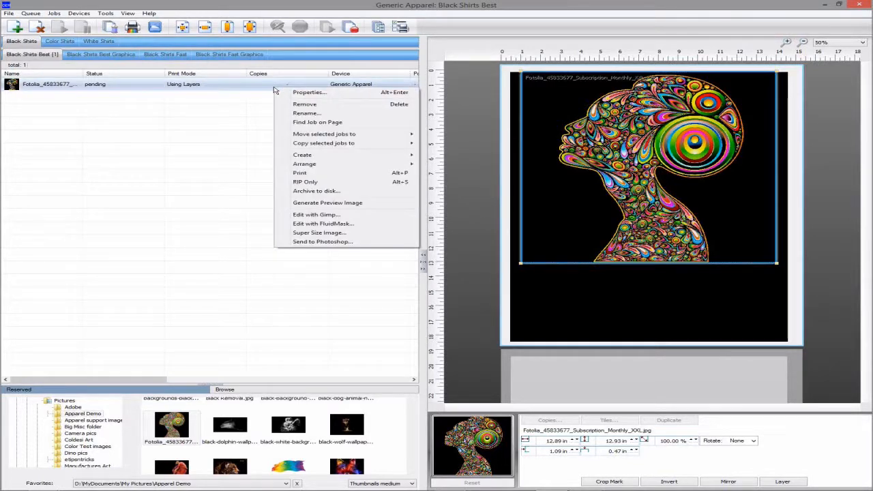
left_click(318, 192)
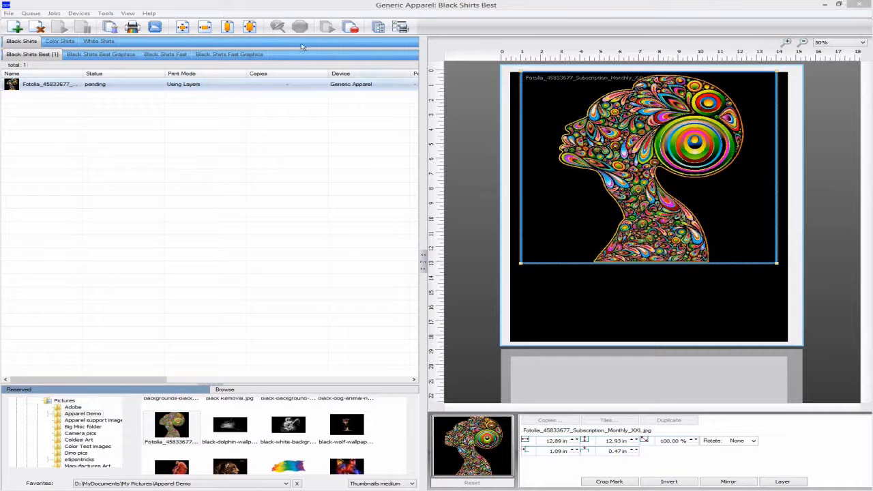
Open the Storage and Archiving options and browse for a job archiving folder without choosing one
left_click(106, 13)
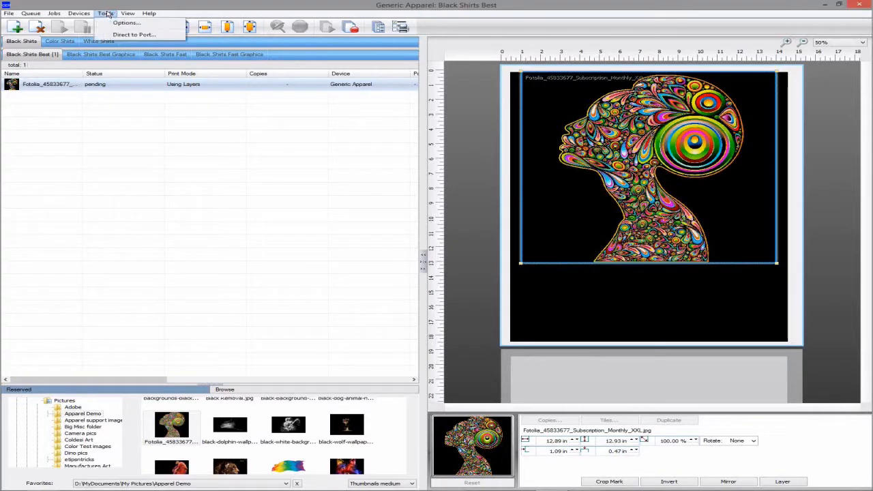
left_click(111, 24)
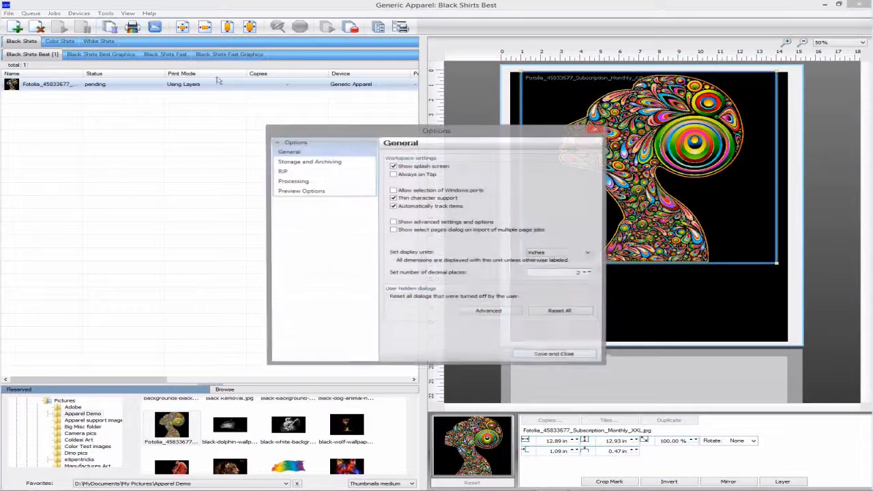
left_click(329, 162)
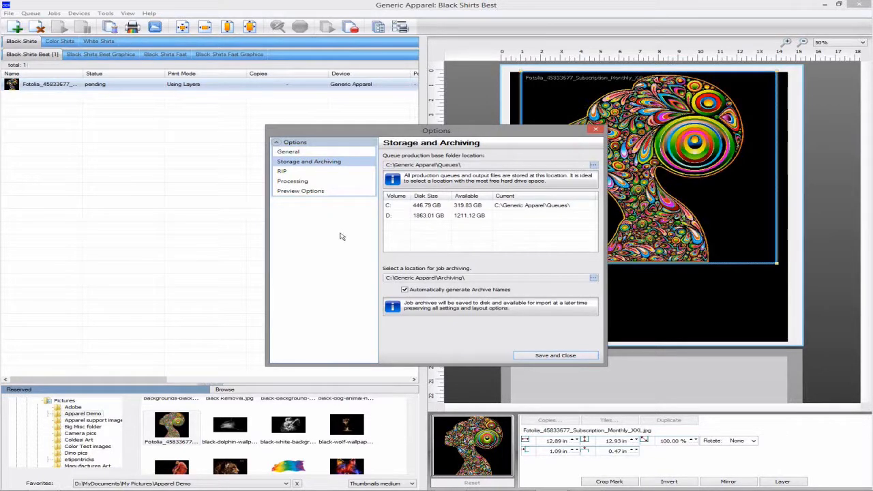
left_click(593, 278)
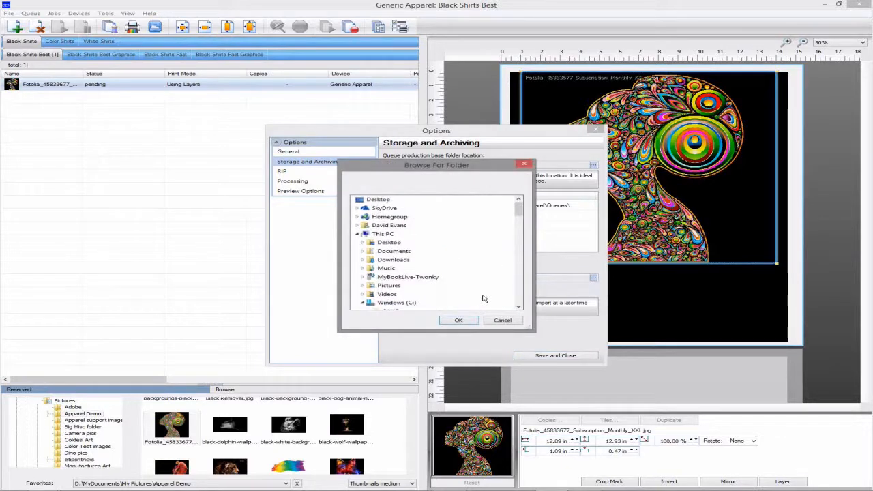
left_click(502, 320)
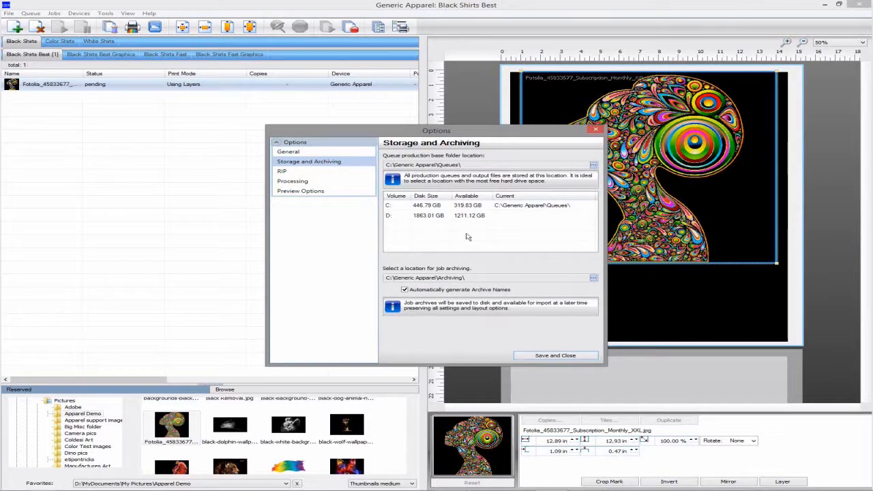
Browse the drives for a queue production base folder, cancel the choice, and close the options
left_click_drag(470, 168, 391, 167)
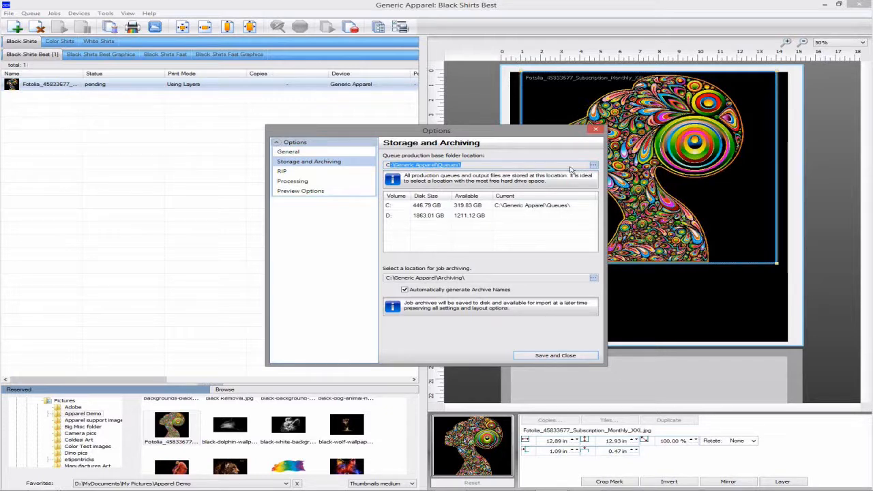
left_click(592, 166)
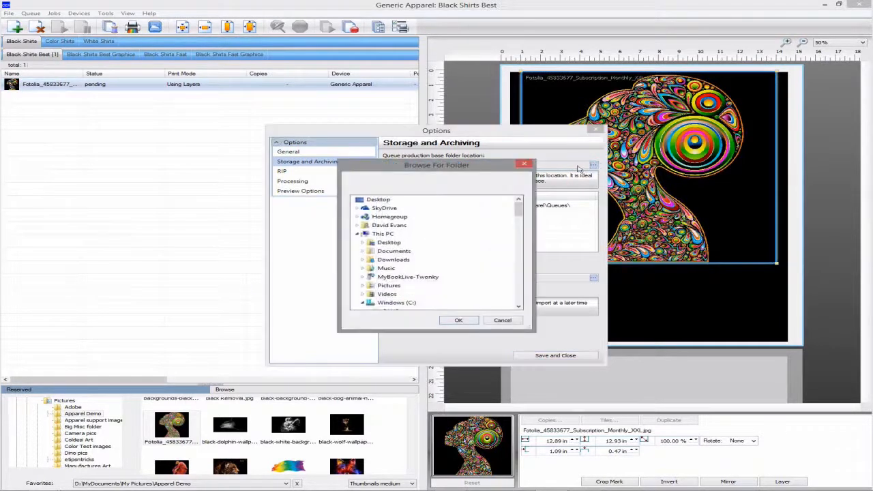
scroll(513, 295, "down", 4)
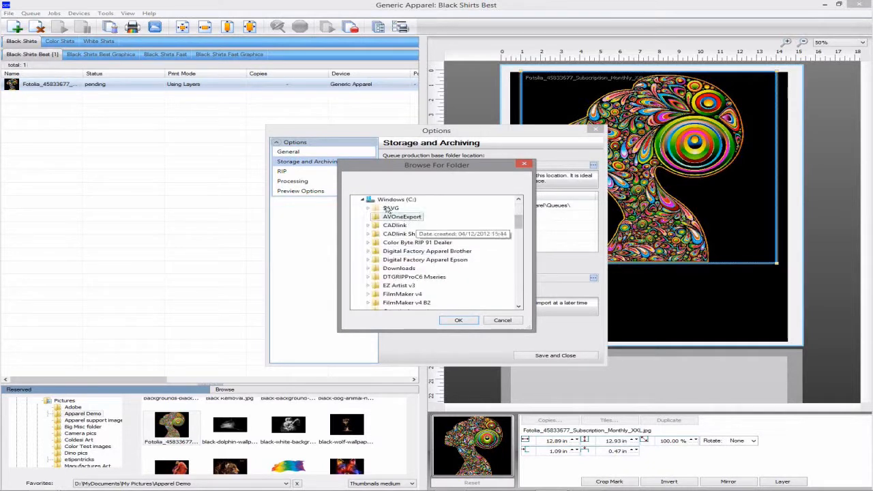
left_click(362, 200)
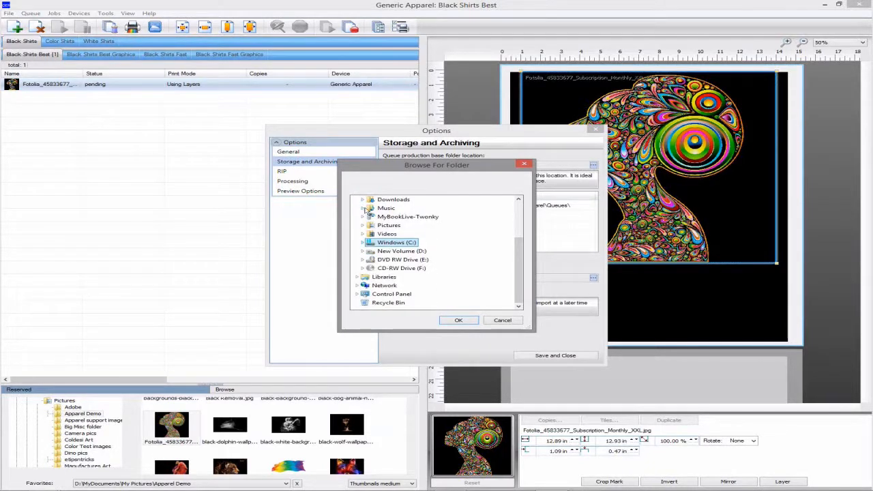
left_click(399, 251)
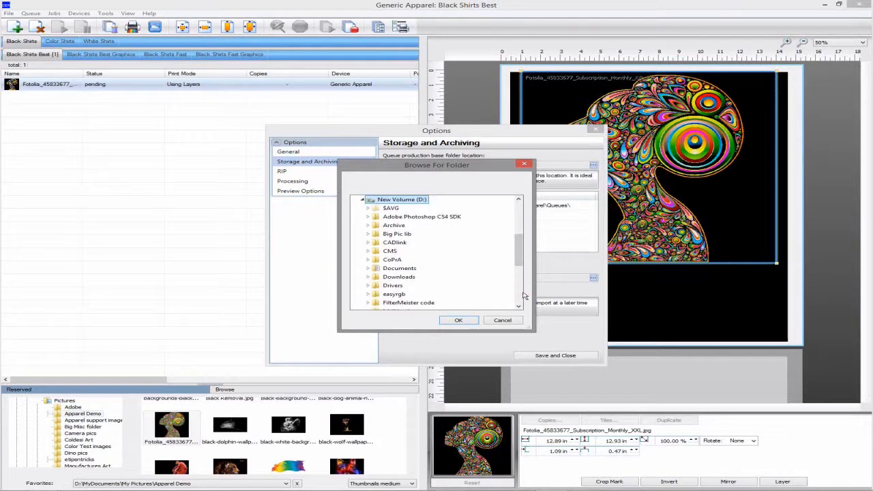
scroll(521, 294, "down", 4)
left_click(392, 260)
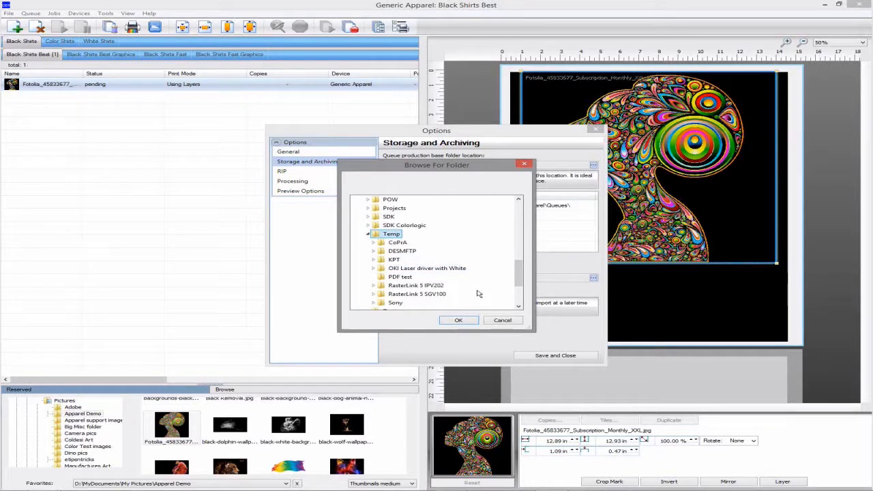
left_click(502, 320)
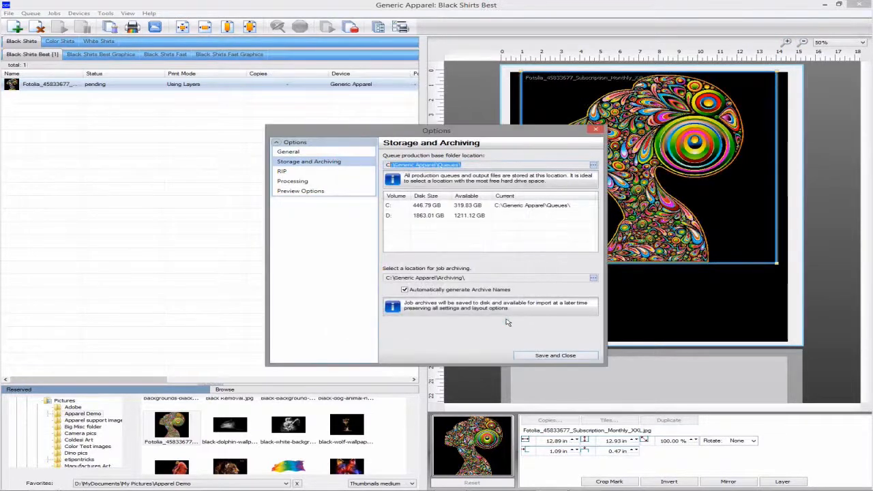
left_click(564, 355)
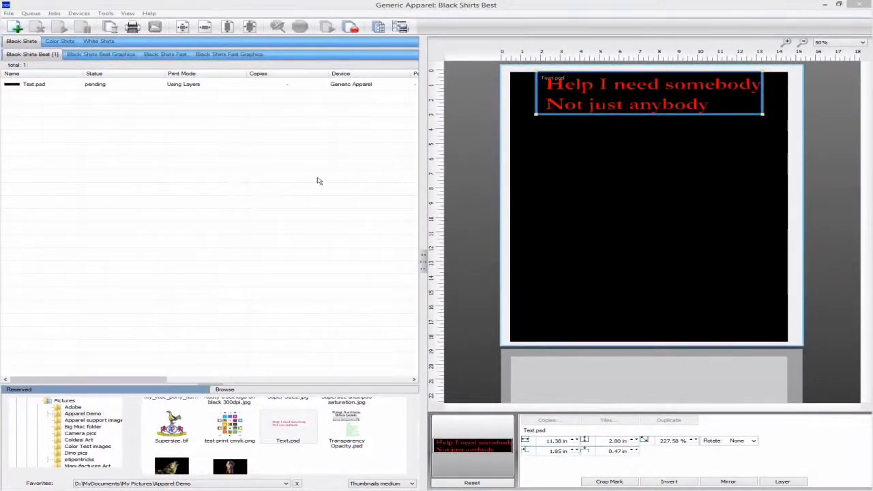
Spool the Text.psd job and open its raw data view
left_click(232, 85)
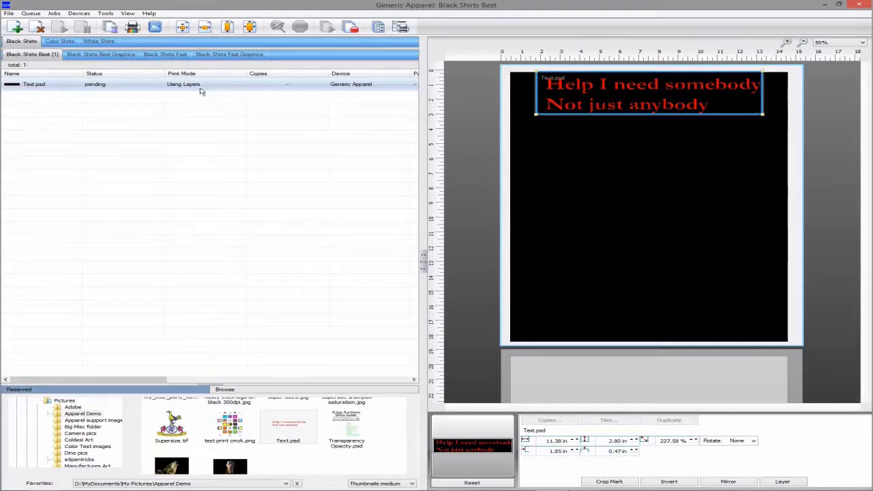
left_click(113, 29)
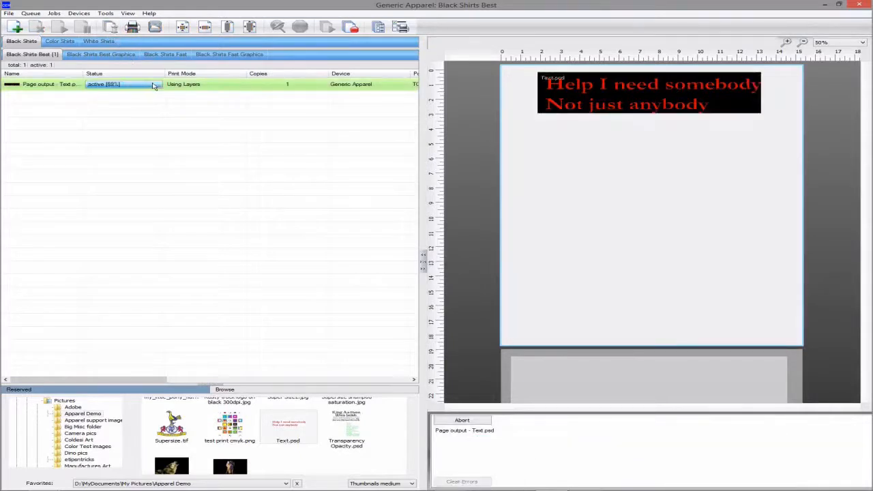
right_click(186, 87)
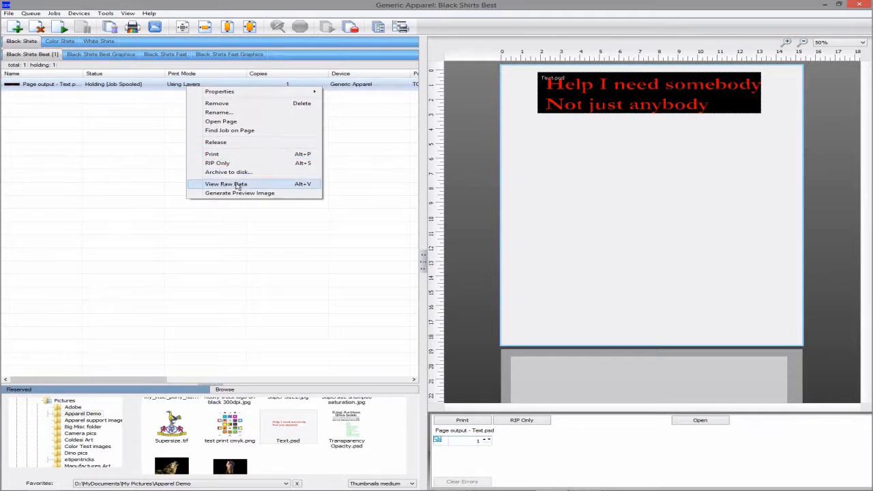
left_click(237, 185)
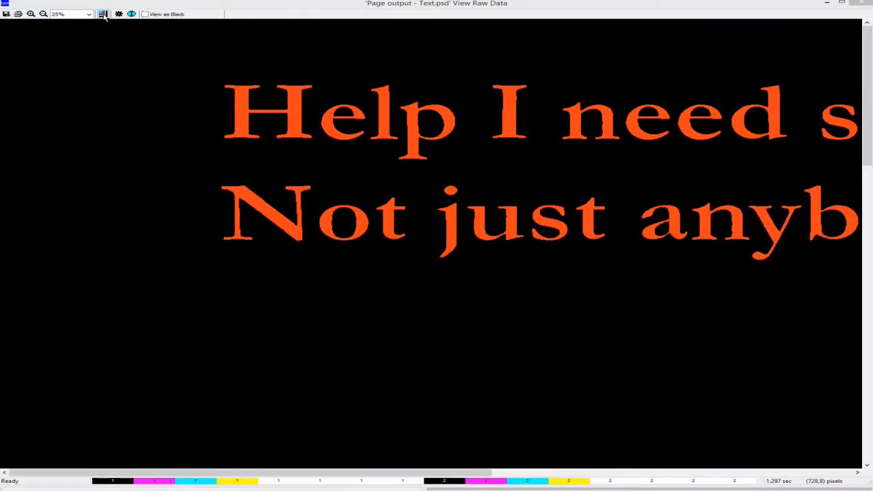
Open the film selection and toggle Layer 2 off and back on to compare the layers
left_click(104, 15)
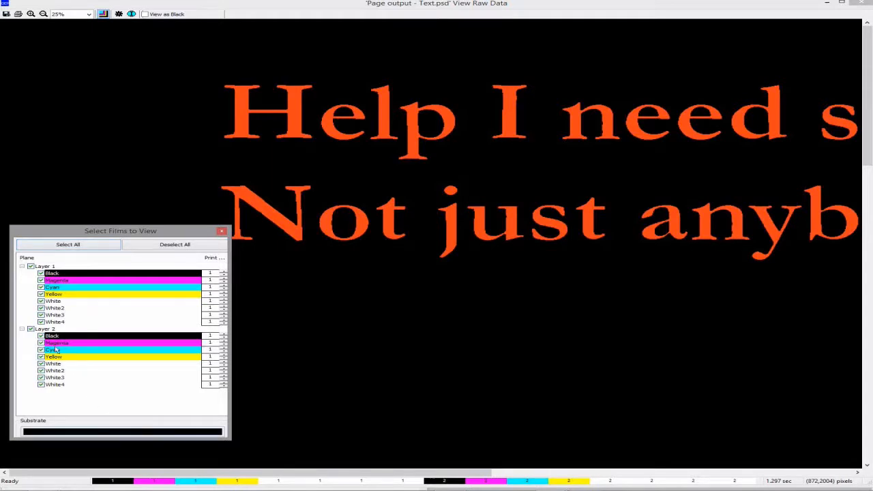
left_click(30, 329)
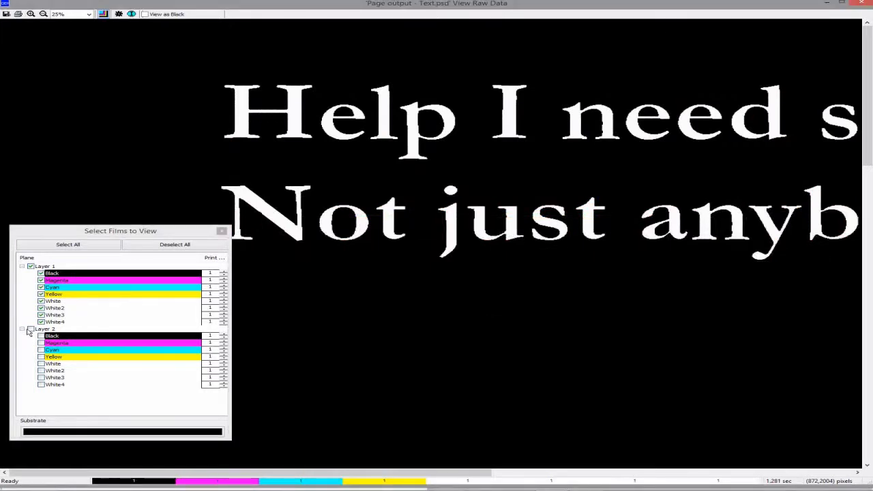
left_click(30, 329)
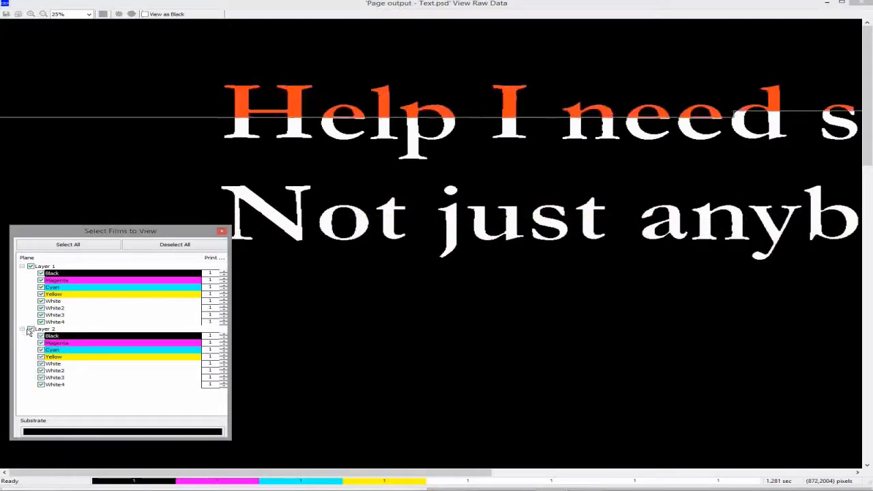
Set the substrate preview colour to white
left_click(126, 432)
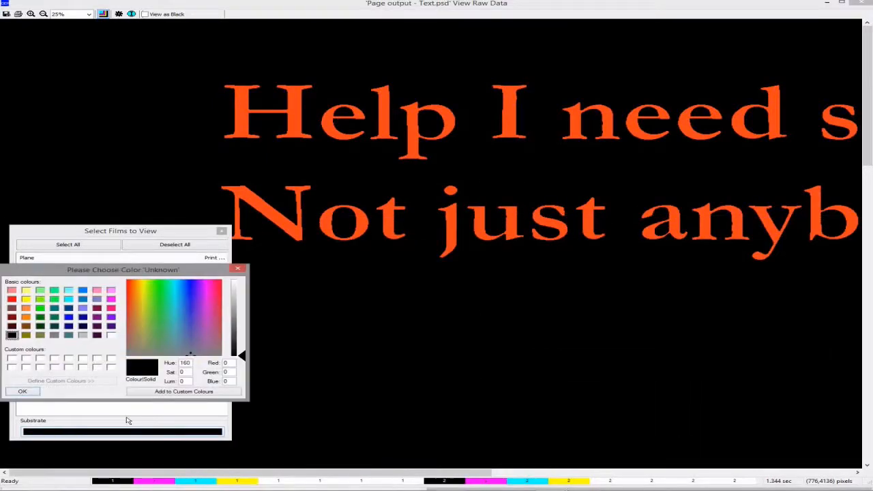
left_click(111, 335)
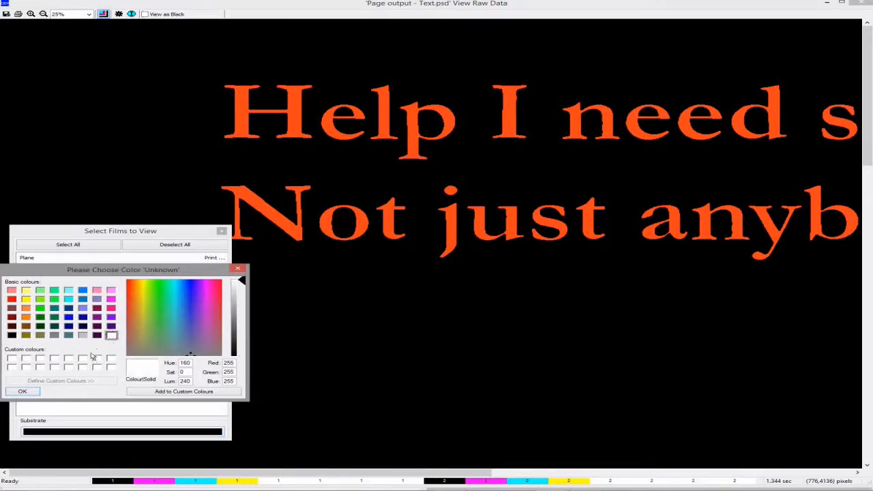
left_click(28, 393)
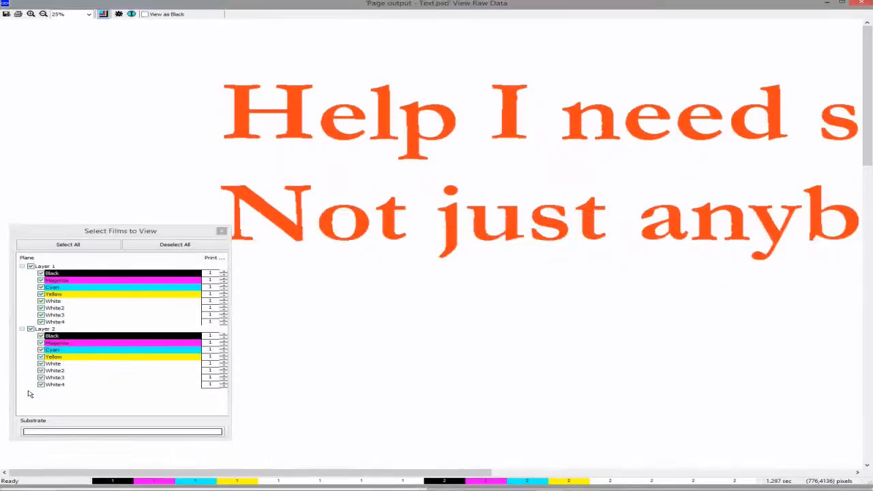
Change the White plane's display colour to pink in its modify settings
double_click(56, 303)
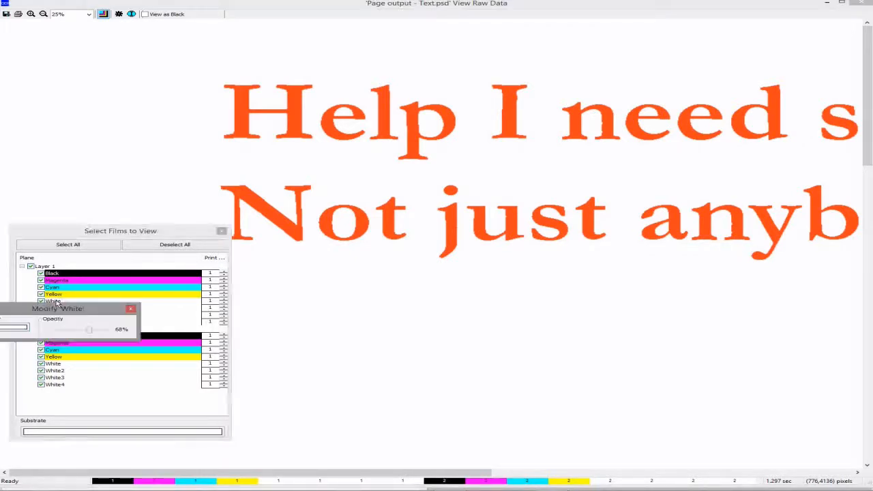
left_click(22, 328)
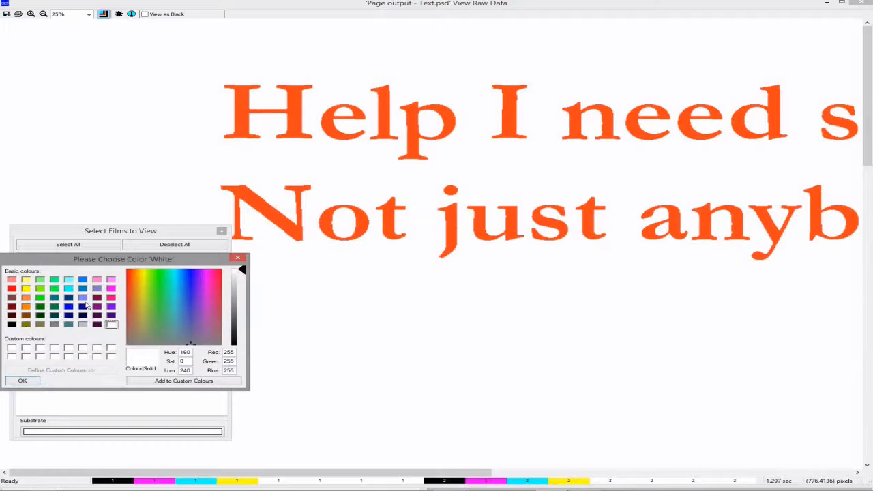
left_click(109, 299)
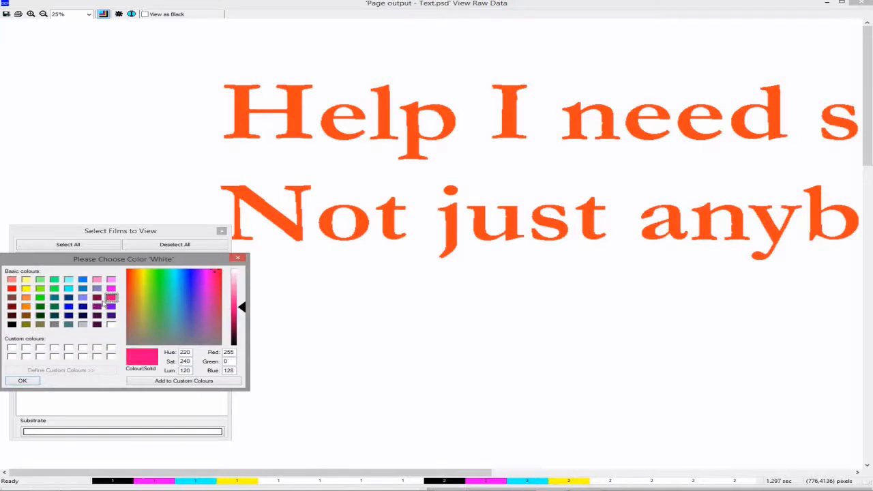
left_click(23, 382)
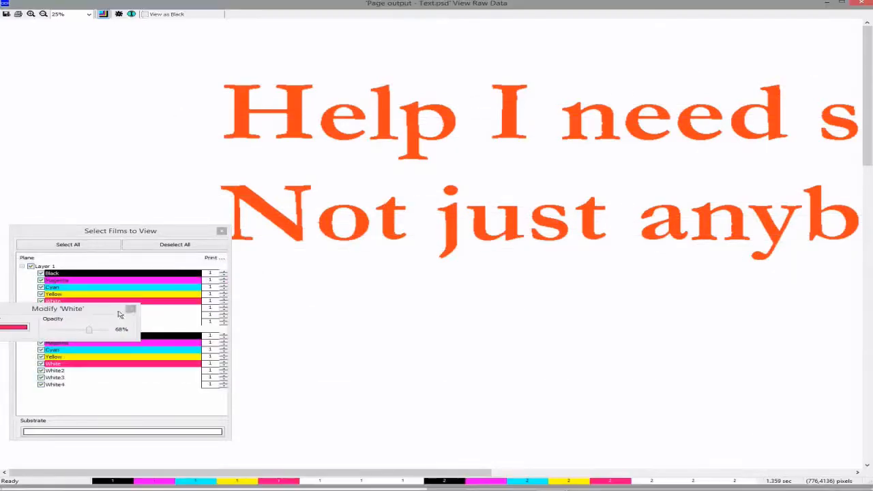
left_click(130, 310)
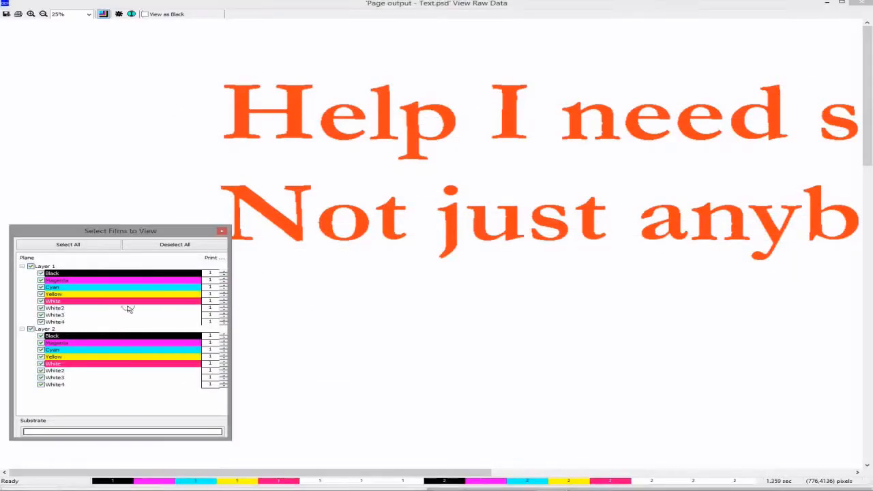
Hide the White2, White3 and White4 planes of Layer 1
left_click(41, 308)
left_click(41, 314)
left_click(40, 321)
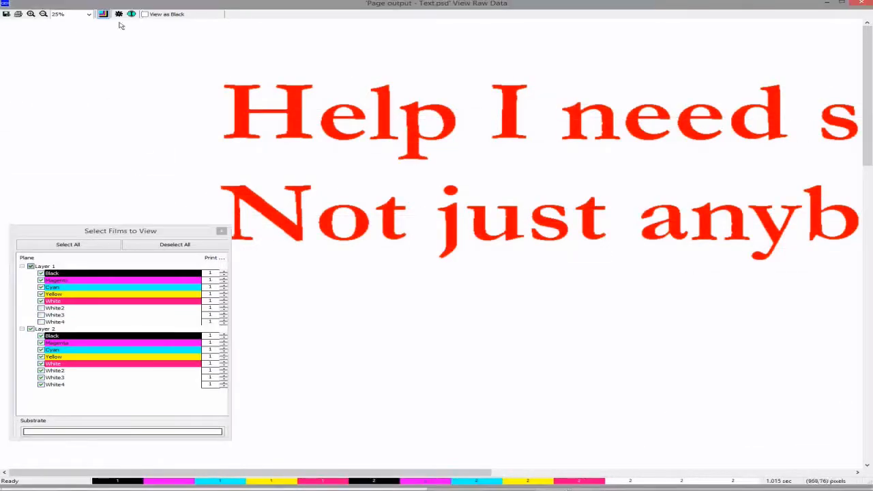
Zoom to 800% on a letter edge and toggle Layer 2 repeatedly to compare the layers up close
left_click(31, 13)
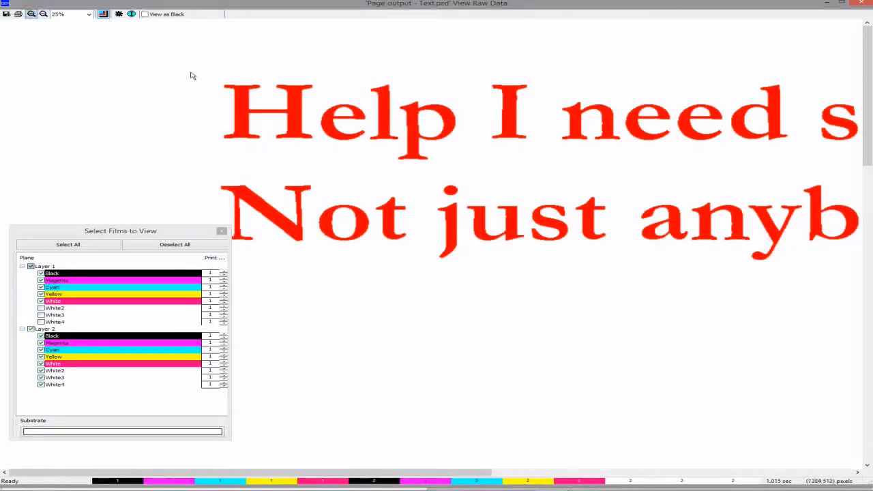
left_click_drag(221, 80, 238, 94)
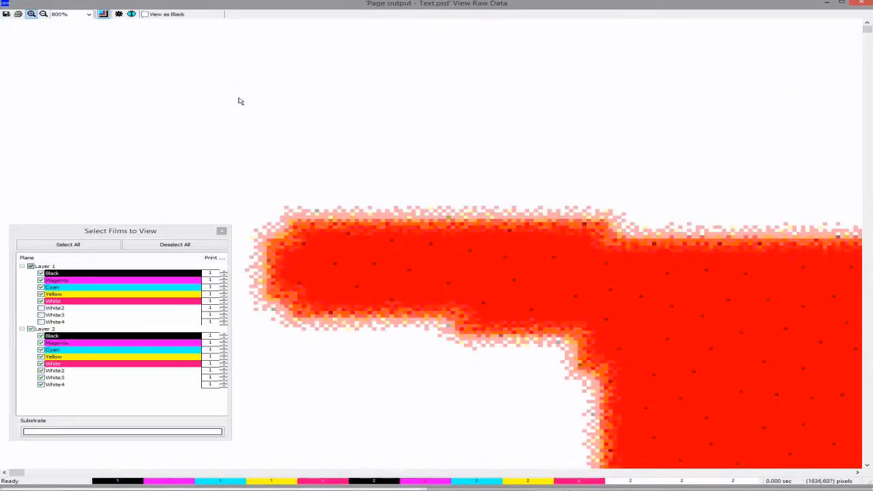
left_click(168, 234)
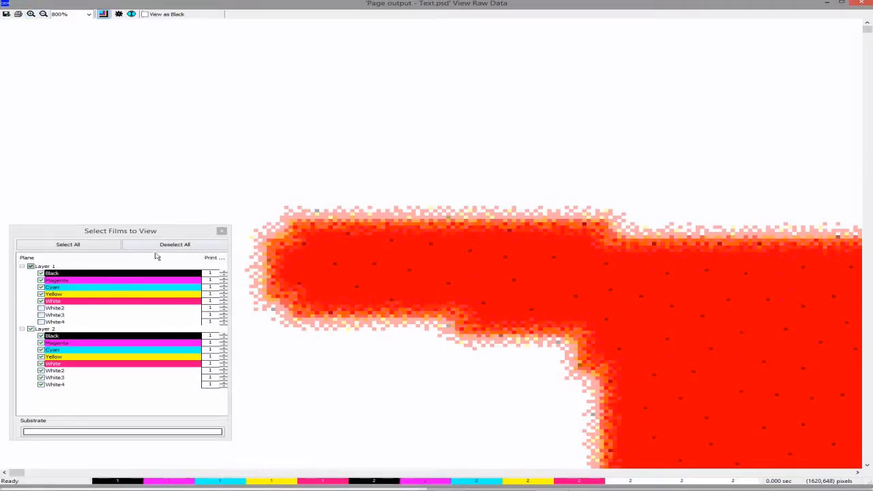
left_click(31, 329)
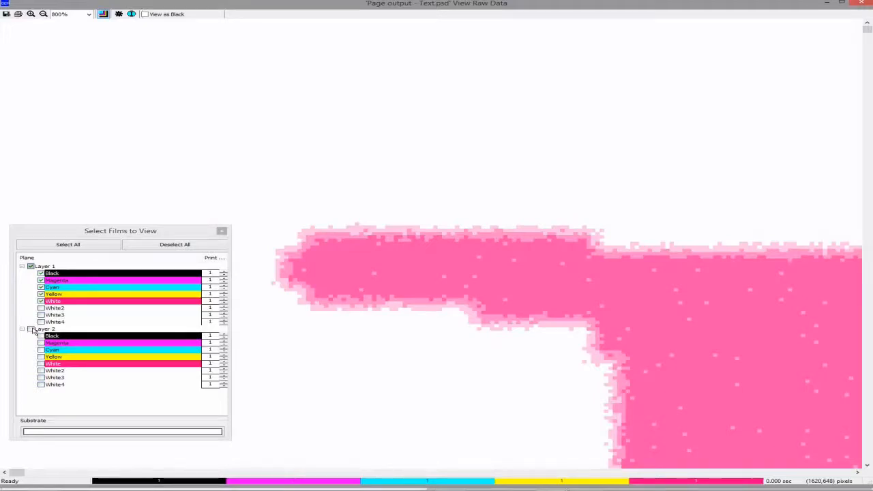
left_click(31, 329)
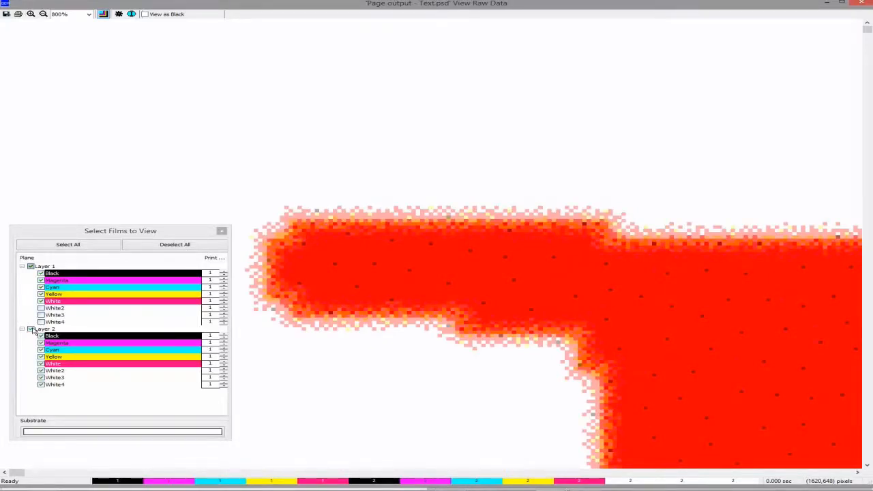
left_click(30, 329)
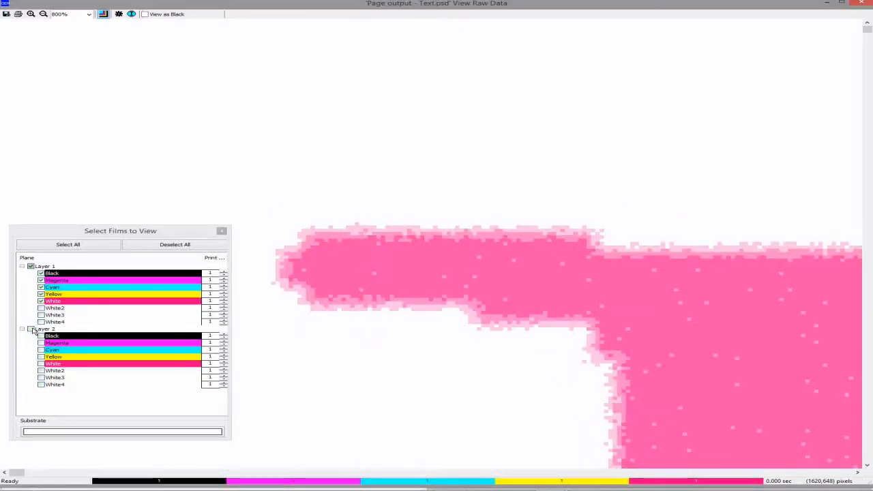
left_click(31, 329)
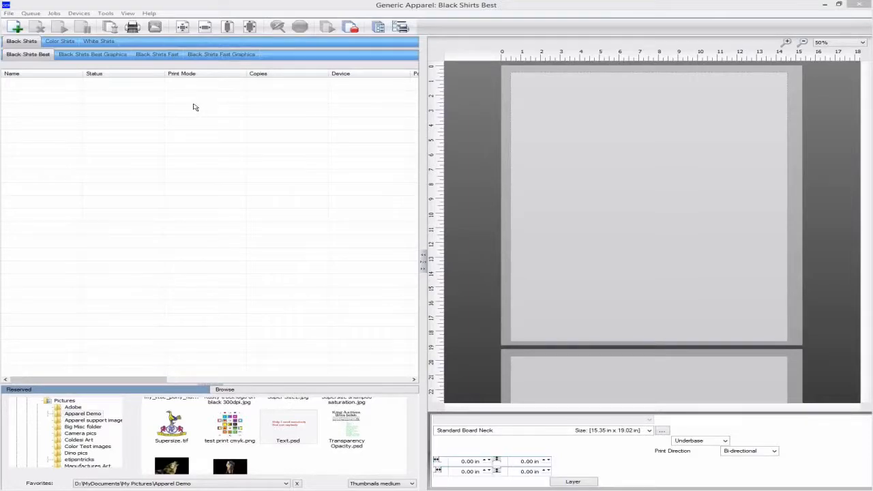
Open the queue's Costing properties and set the material cost to 1.7 Per Unit
left_click(31, 14)
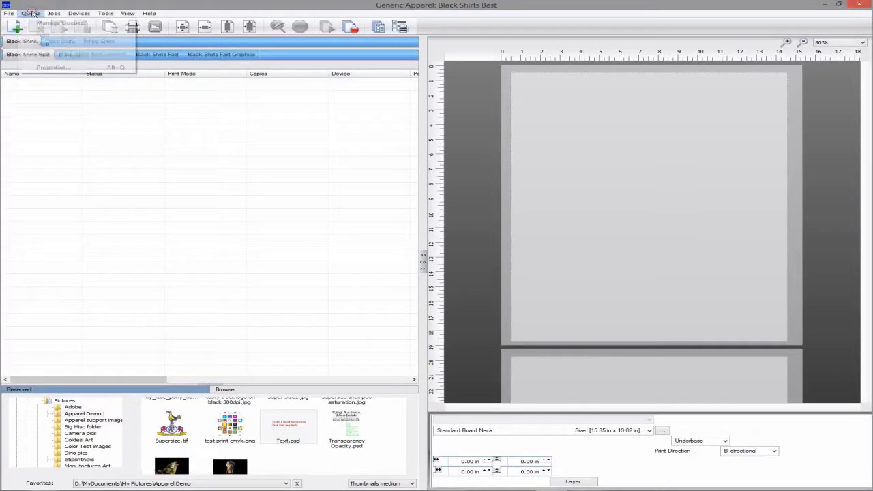
left_click(45, 68)
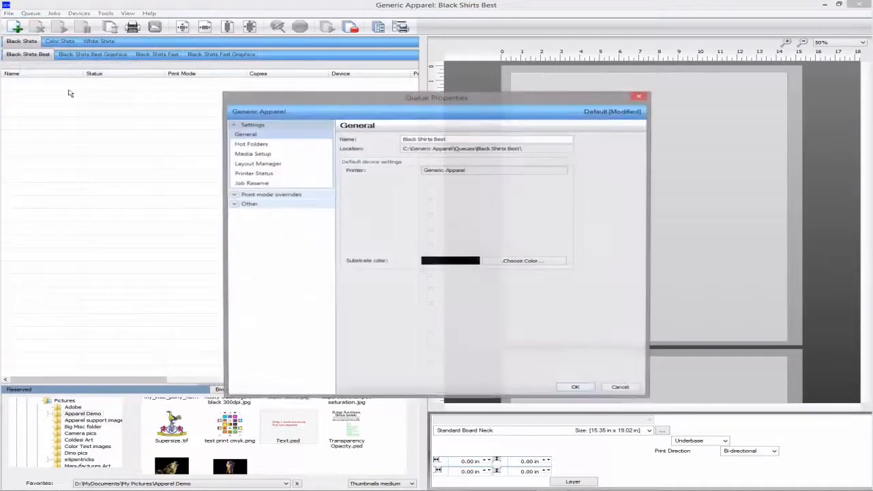
left_click(251, 205)
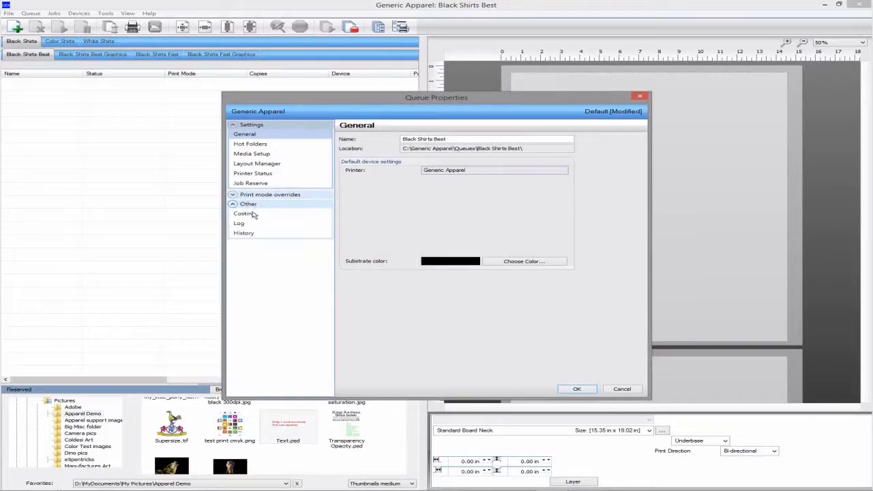
left_click(245, 214)
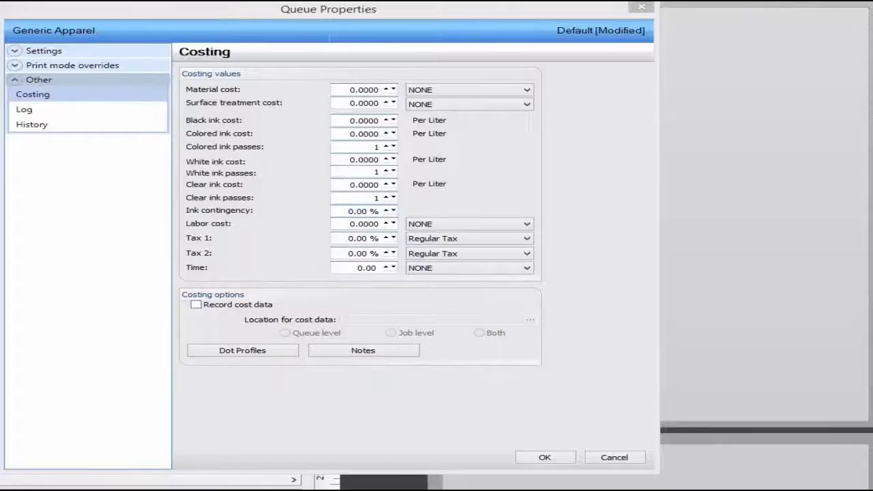
double_click(352, 96)
double_click(352, 96)
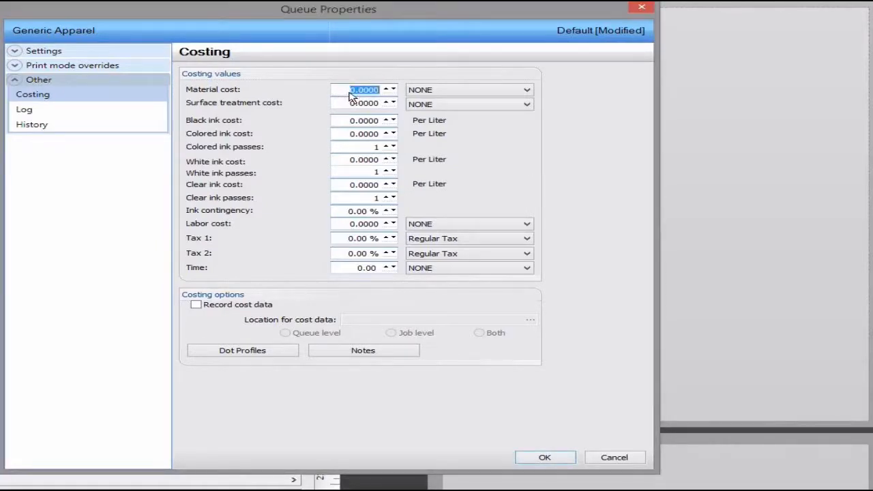
type("1.7")
left_click(420, 92)
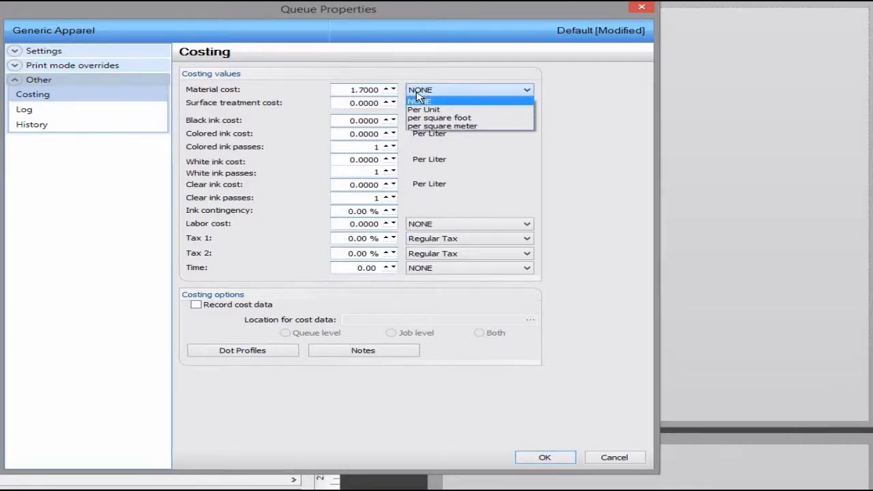
left_click(423, 111)
Set the surface treatment cost to 0.4 Per Unit
double_click(378, 103)
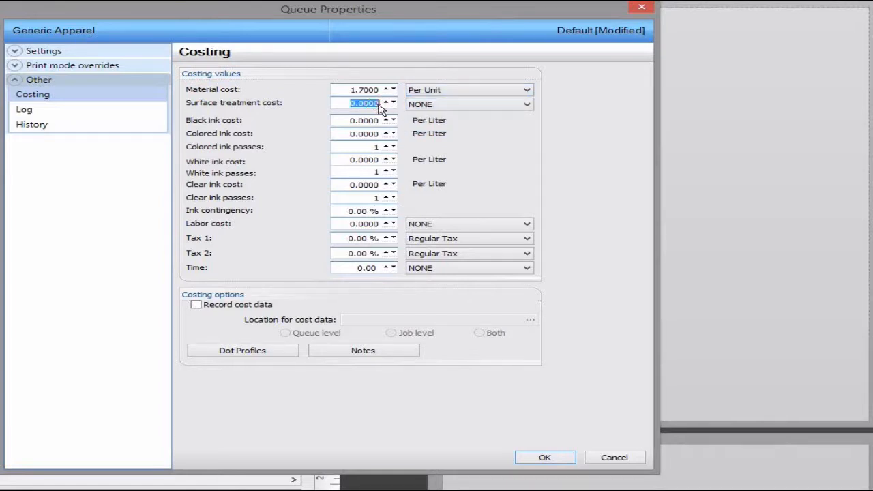
key("BackSpace")
type(".4")
left_click(417, 107)
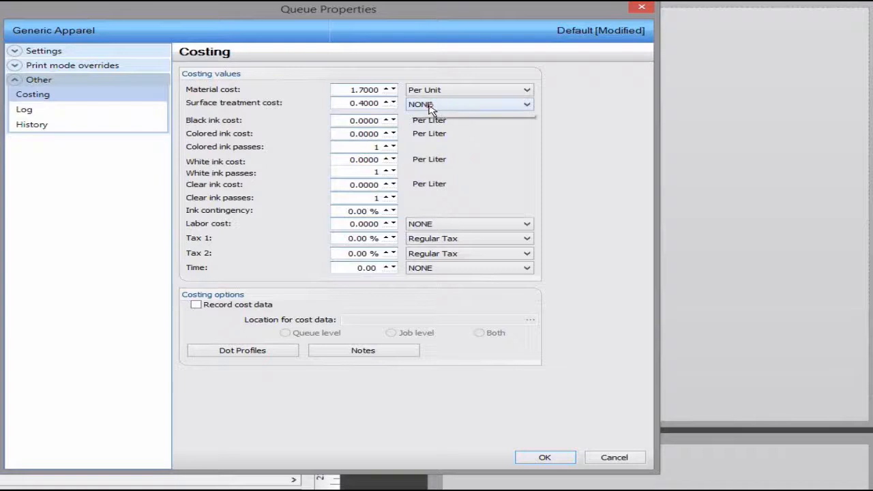
left_click(436, 124)
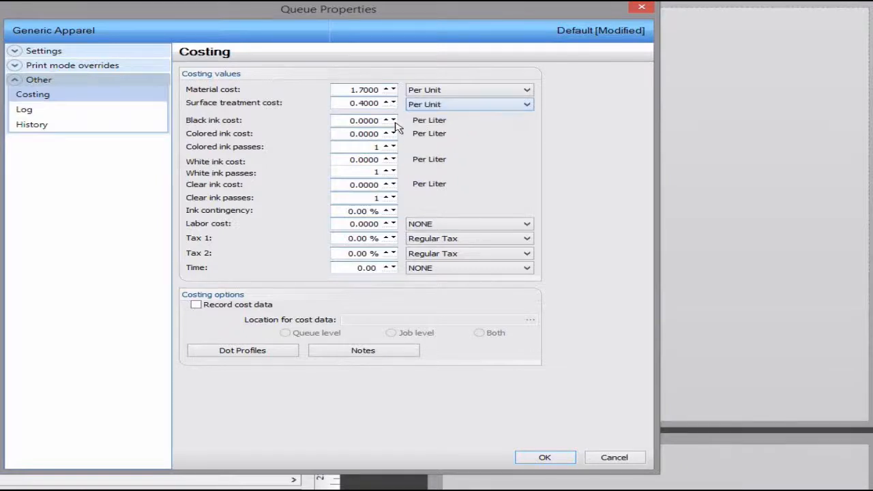
Set black and coloured ink costs to 400 and white ink cost to 450 per liter
double_click(375, 122)
type("400")
double_click(371, 136)
type("400")
double_click(368, 163)
type("450")
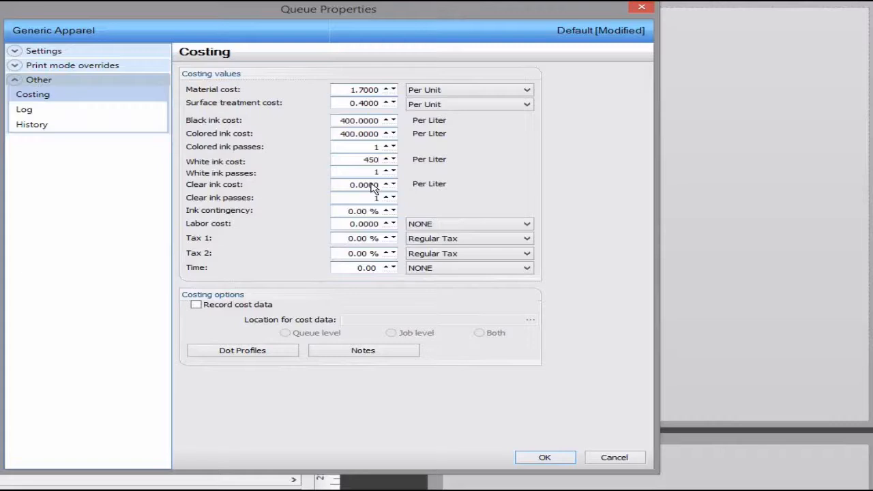
Set ink contingency to 10% and labor cost to 2 Per Unit
double_click(368, 212)
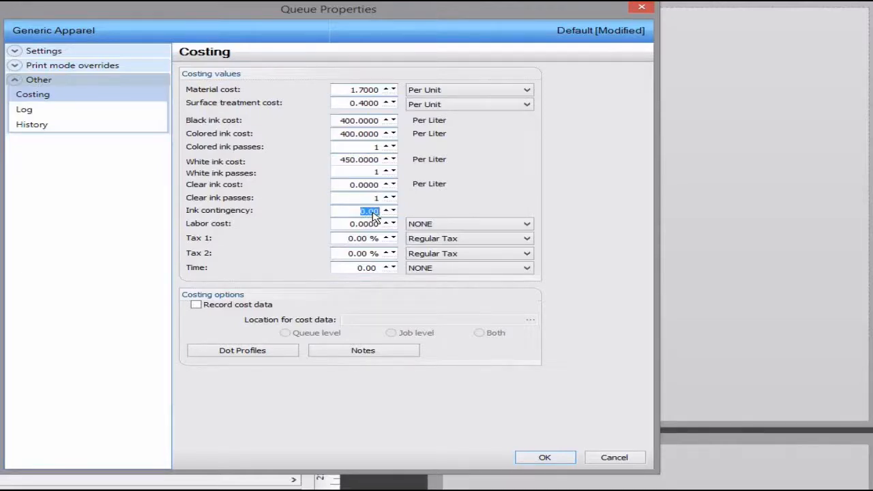
type("10")
key("Return")
double_click(371, 229)
type("2")
left_click(426, 228)
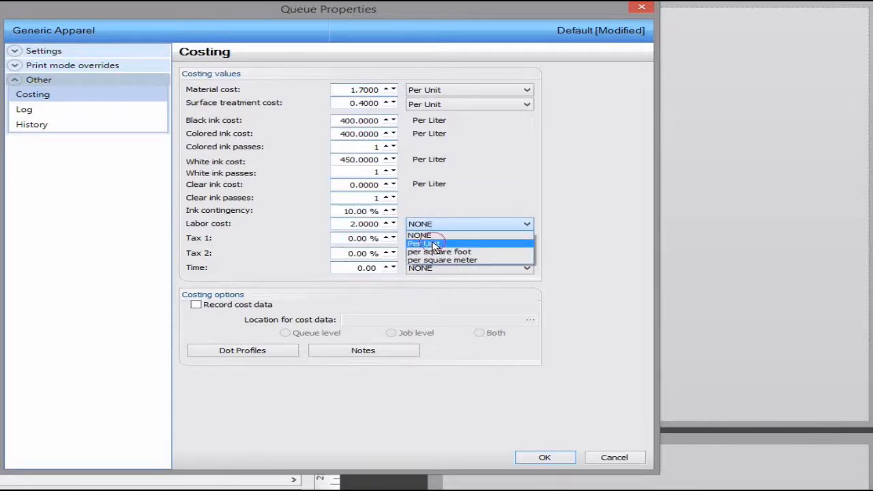
left_click(432, 244)
Set Tax 1 to 15%, enable recording of cost data, and apply the queue properties
left_click(362, 238)
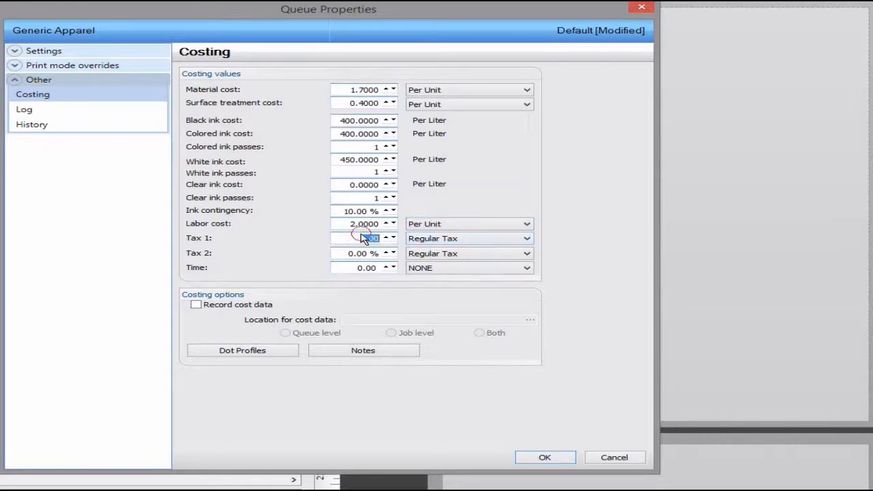
type("15")
left_click(368, 256)
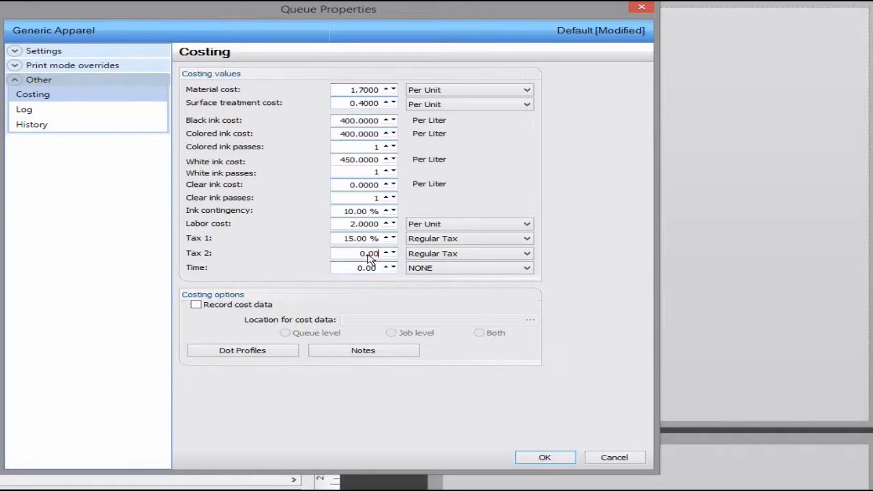
left_click(251, 308)
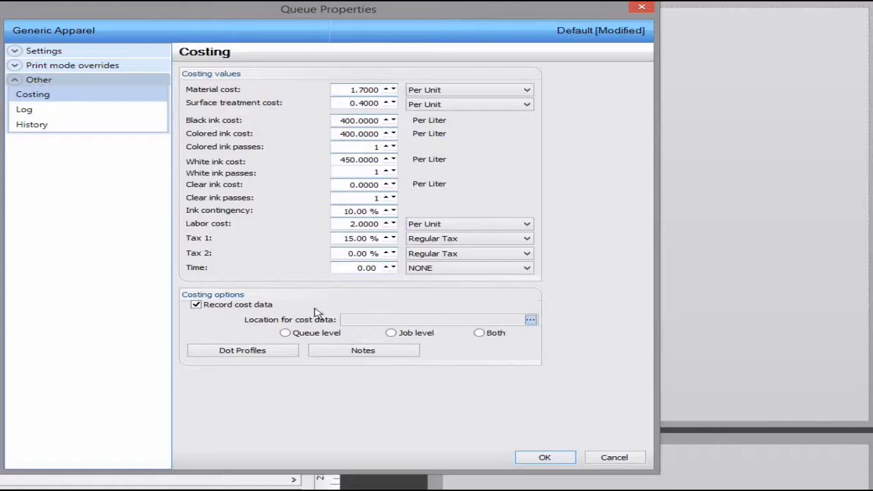
left_click(262, 308)
left_click(545, 457)
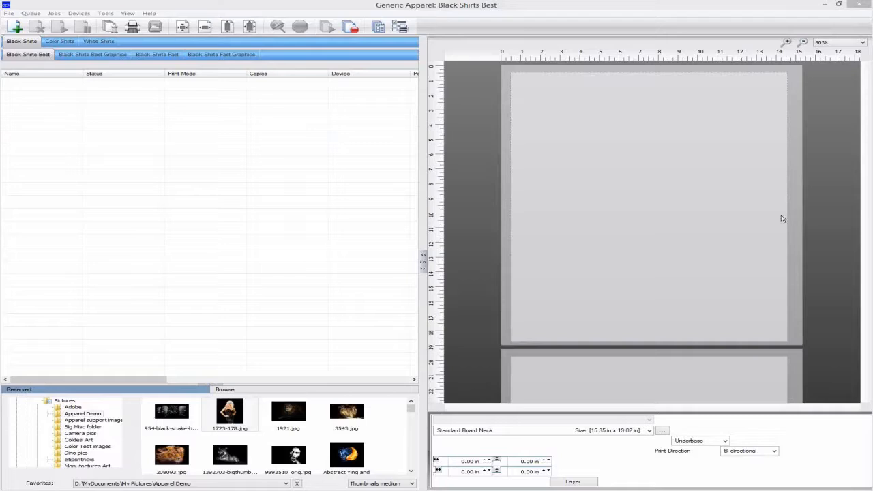
Place 1723-178.jpg on the page and spool the job
left_click_drag(230, 412, 569, 225)
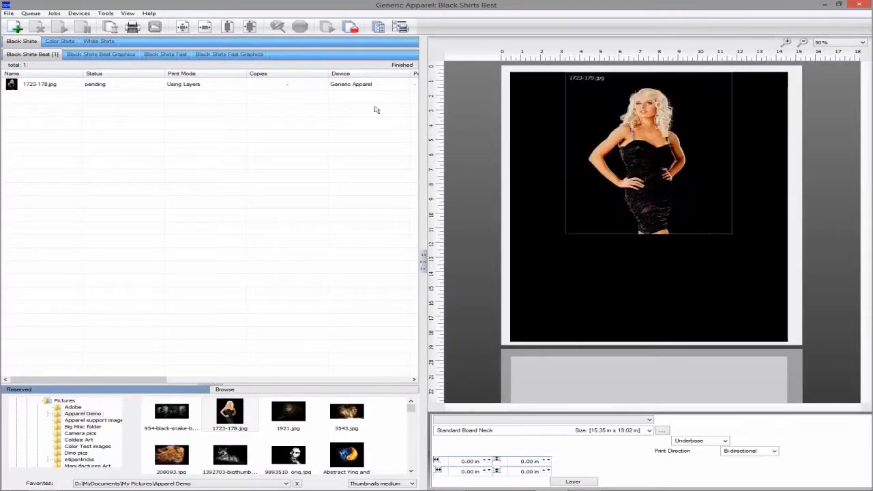
left_click(328, 86)
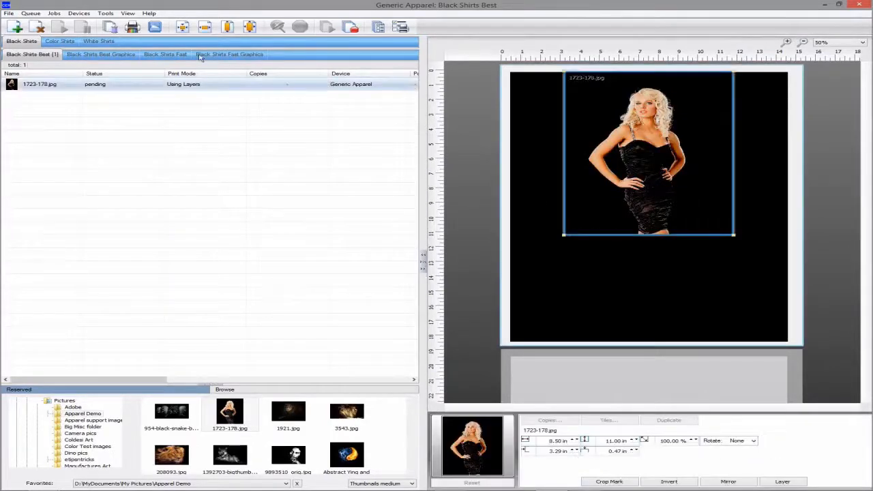
left_click(117, 31)
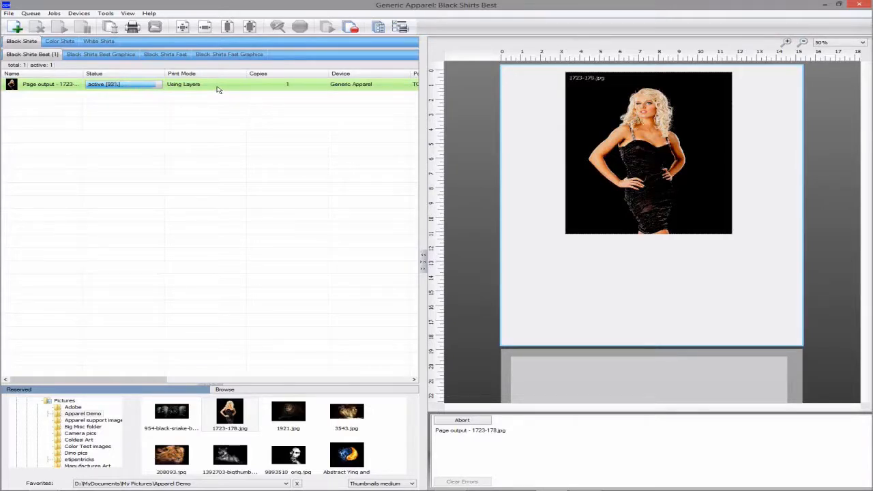
Open the spooled job's page-content properties and review its cost breakdown
left_click(217, 89)
right_click(217, 89)
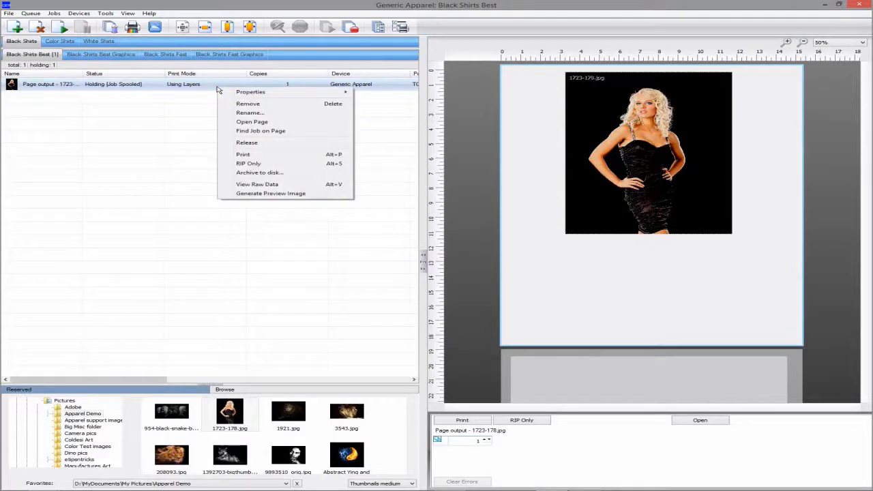
mouse_move(252, 91)
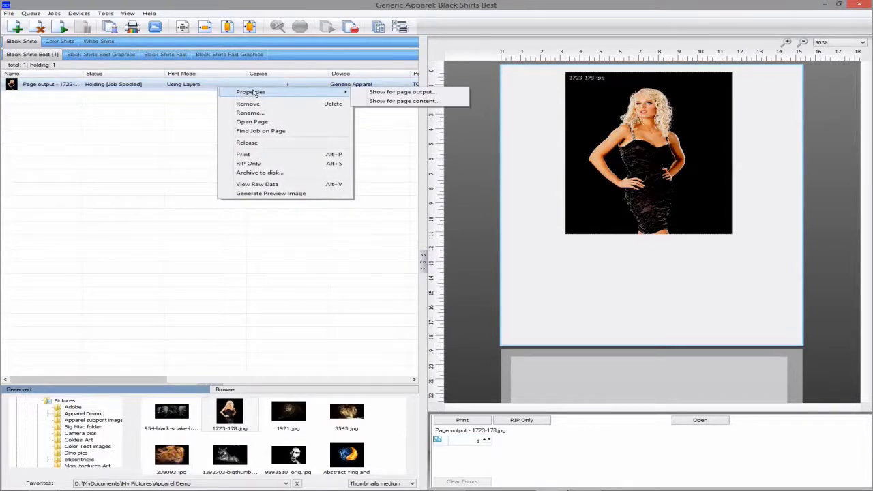
left_click(381, 102)
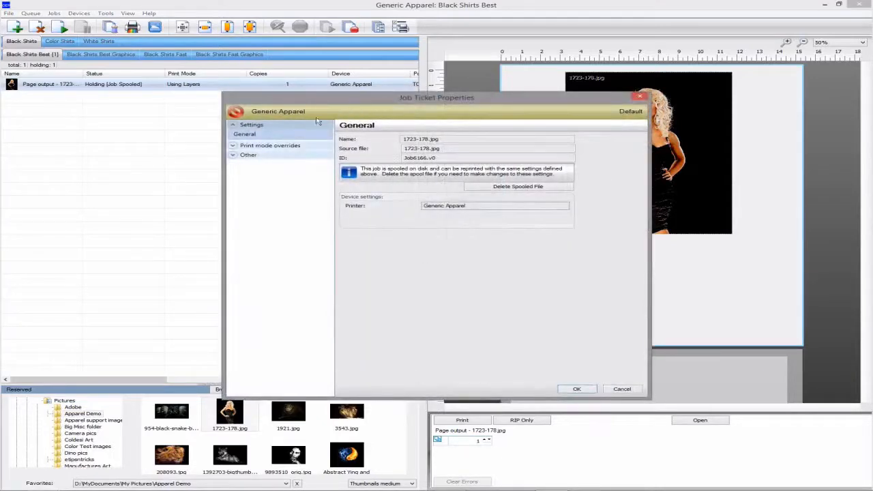
left_click(247, 156)
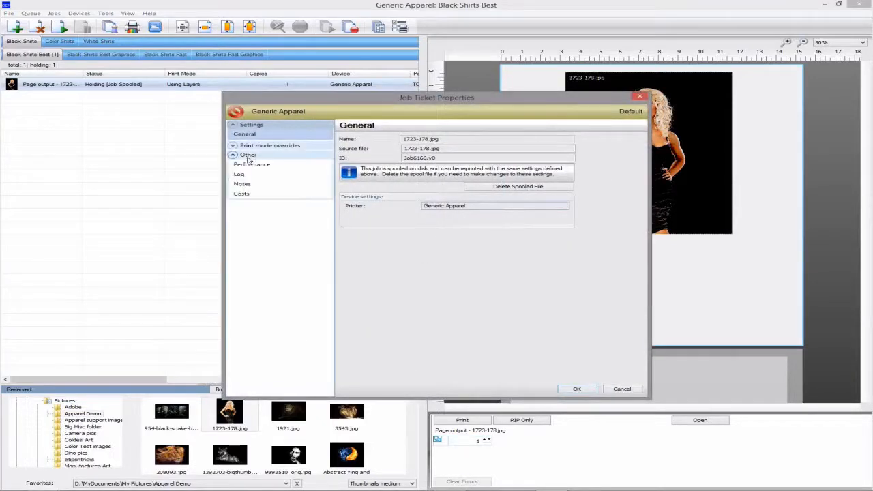
left_click(243, 194)
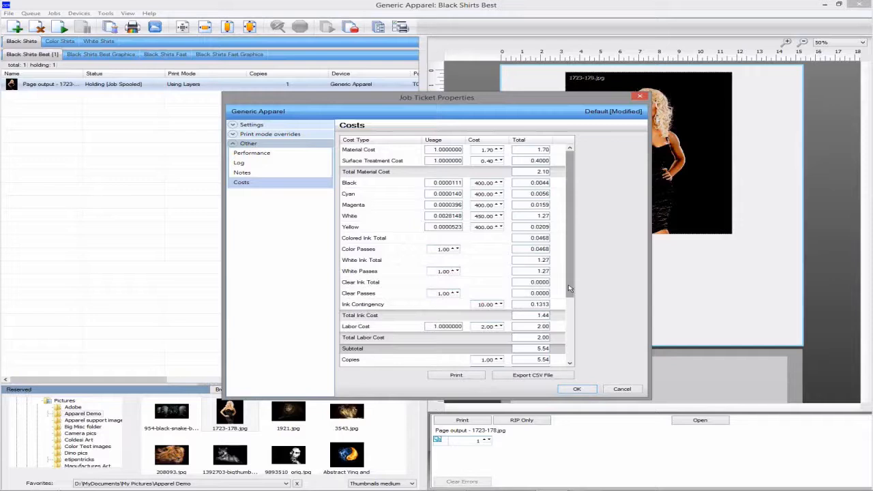
left_click_drag(569, 289, 569, 346)
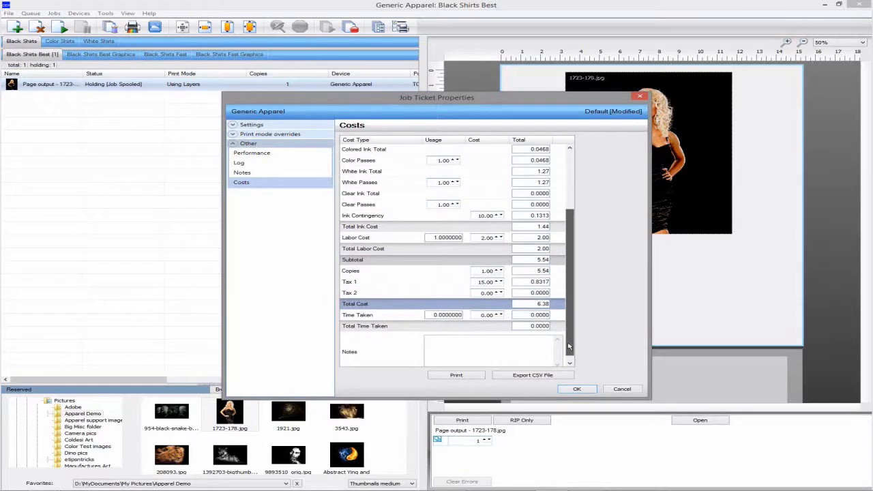
left_click_drag(568, 347, 575, 281)
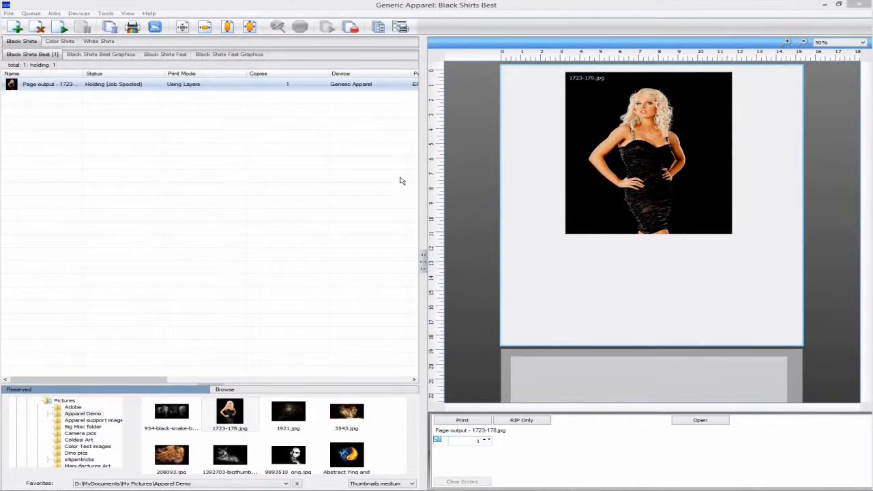
Open the device properties and review the printer status and ink levels
left_click(407, 28)
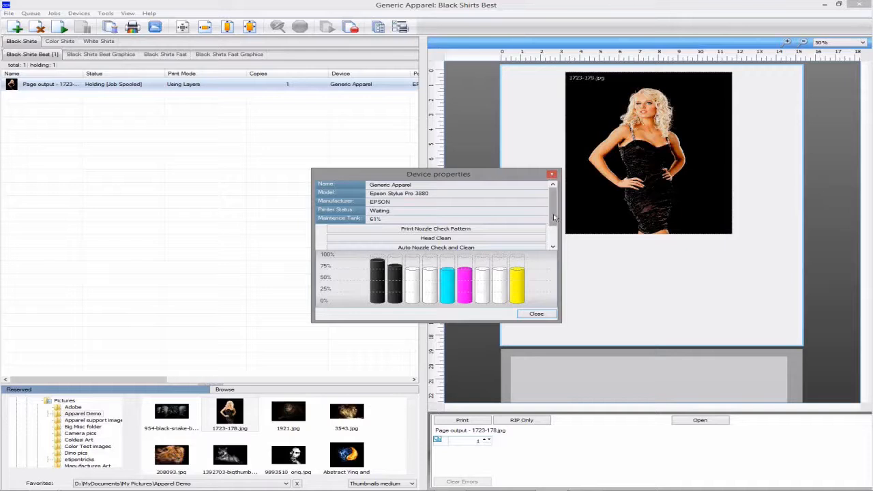
left_click_drag(554, 218, 549, 229)
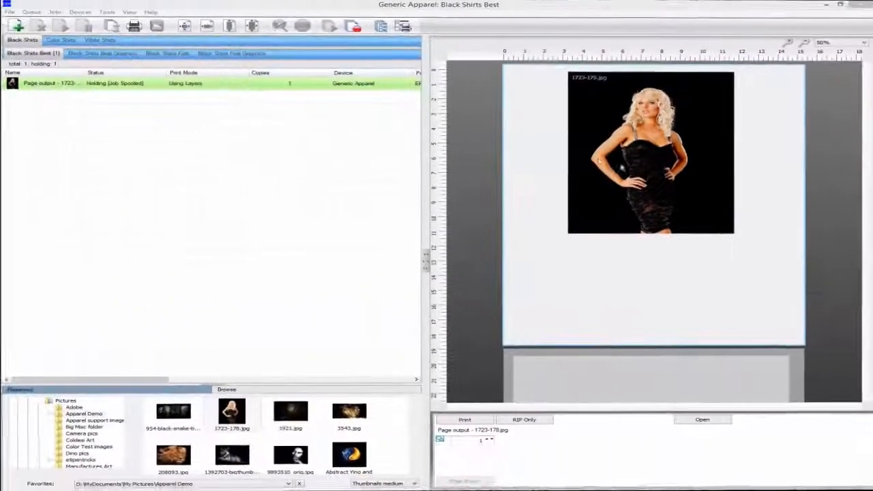
Open the Get from gmail setup and enter the Gmail account address
left_click(9, 13)
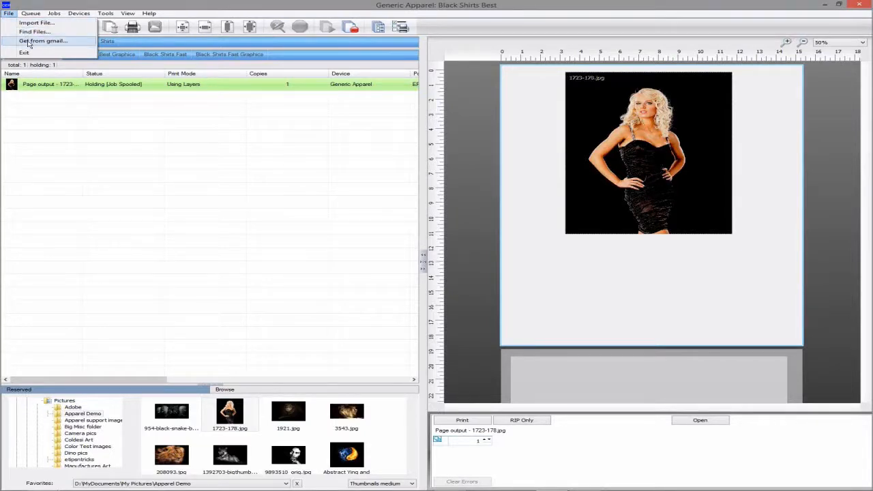
left_click(28, 42)
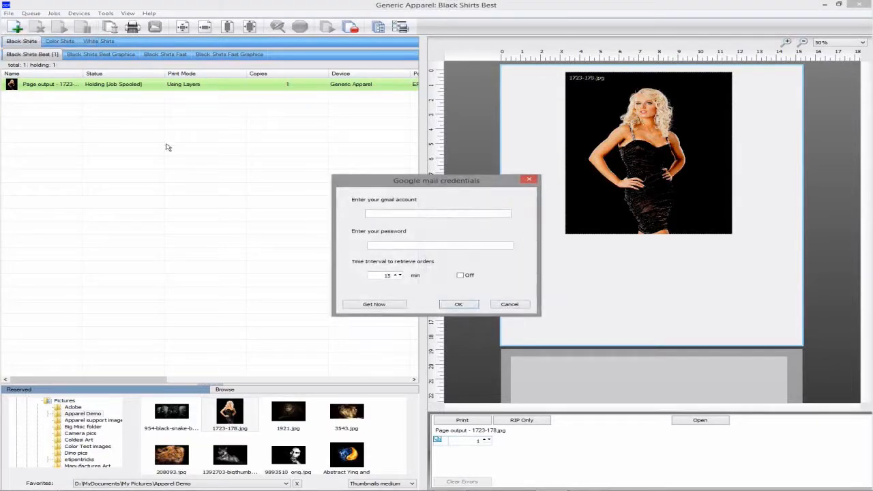
left_click(388, 215)
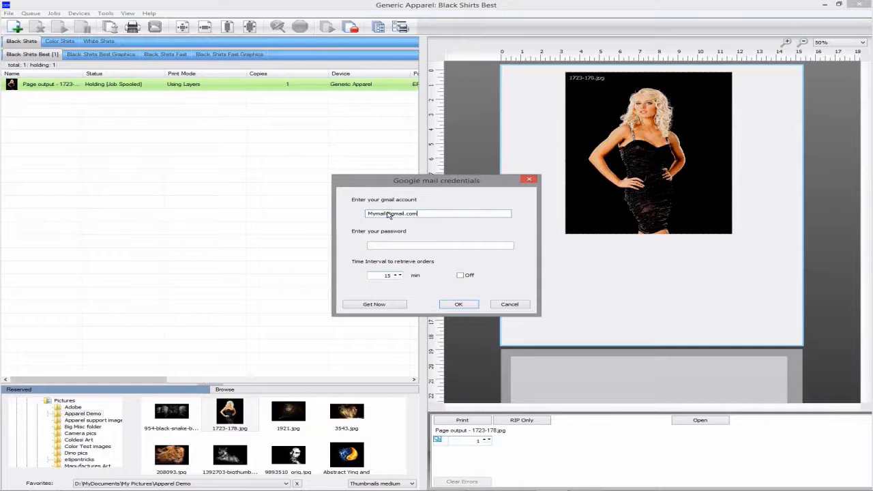
Enter the Gmail account password and set the order retrieval interval to 5 minutes
left_click(403, 246)
type("*********")
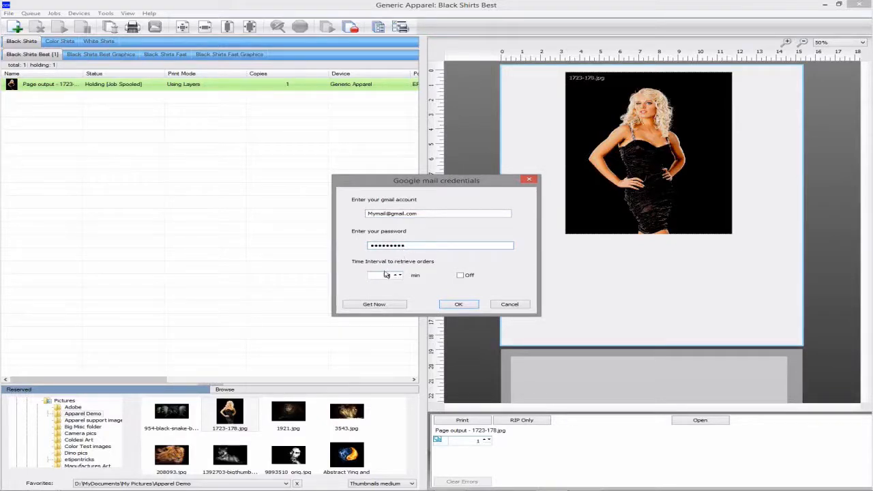
left_click(386, 276)
double_click(386, 276)
type("5")
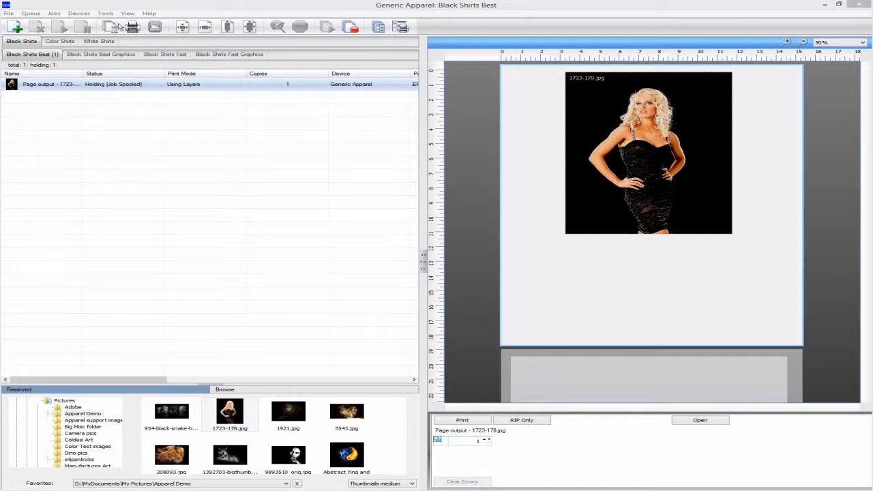
Open Manage Devices and check for device package updates
left_click(79, 13)
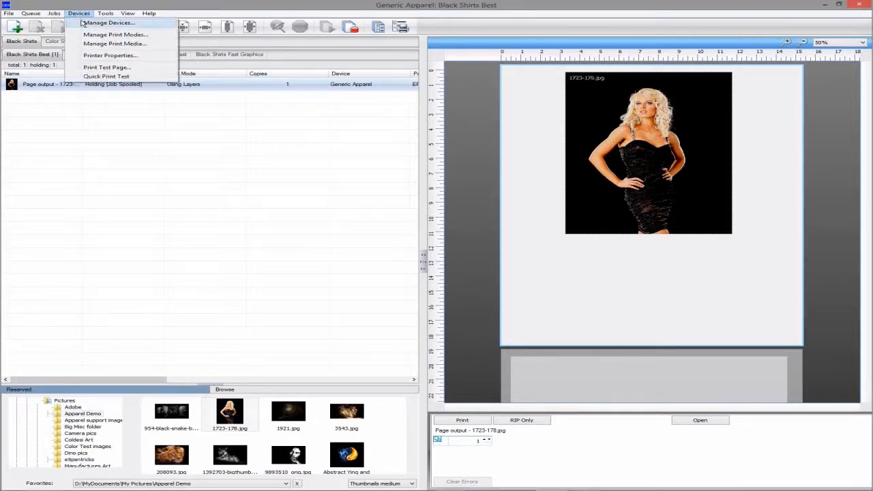
left_click(83, 23)
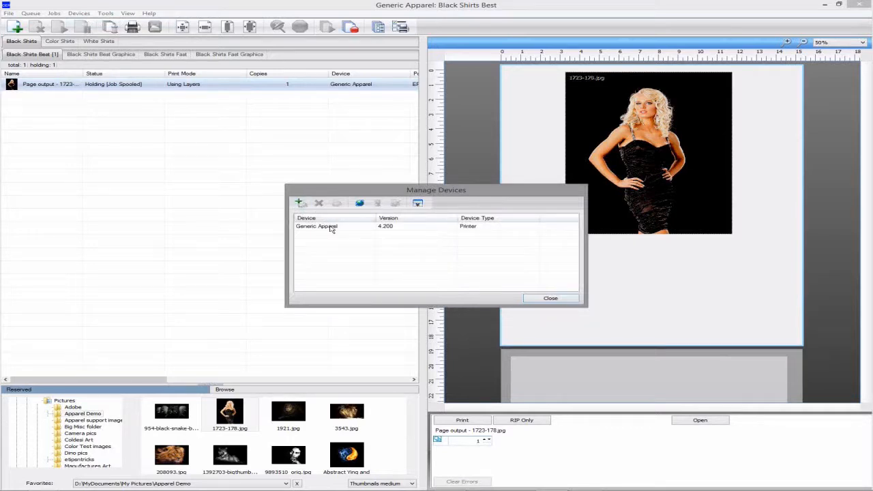
left_click(359, 204)
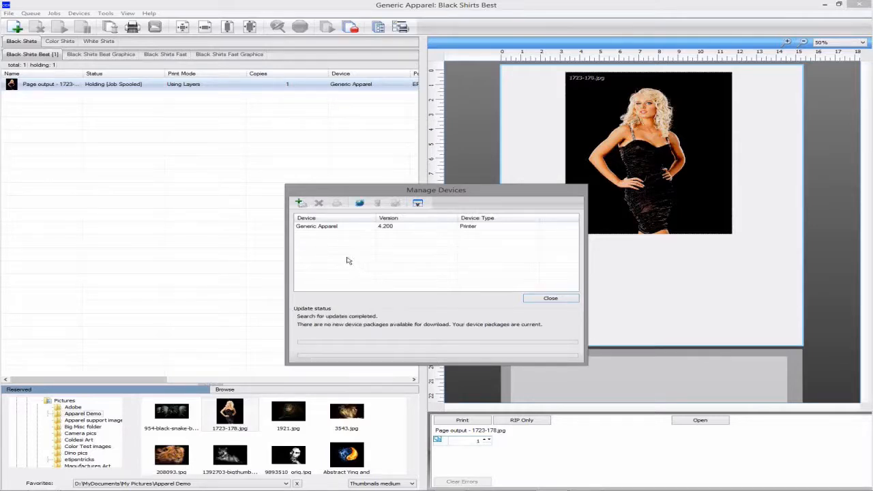
left_click(390, 229)
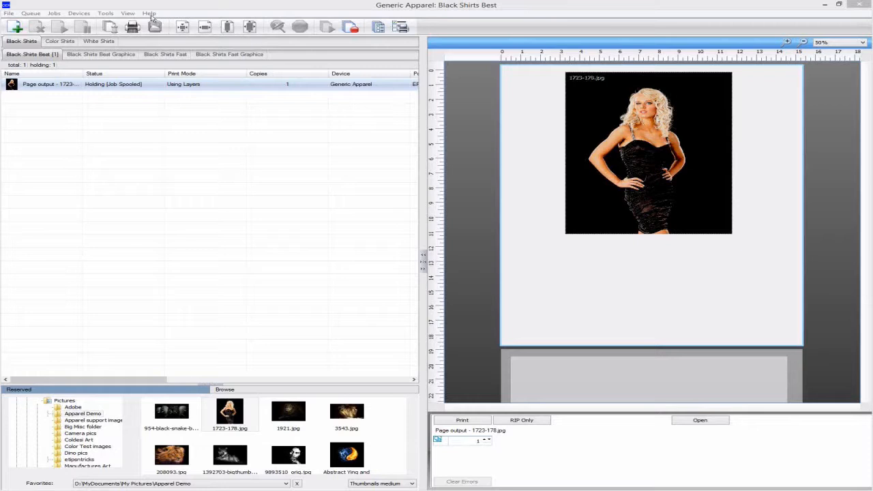
Update the license file and acknowledge the activation message
left_click(149, 14)
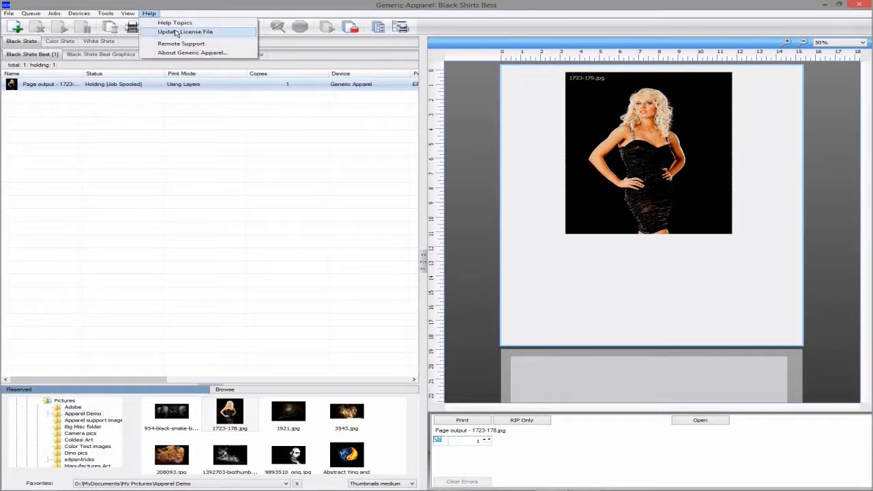
left_click(176, 33)
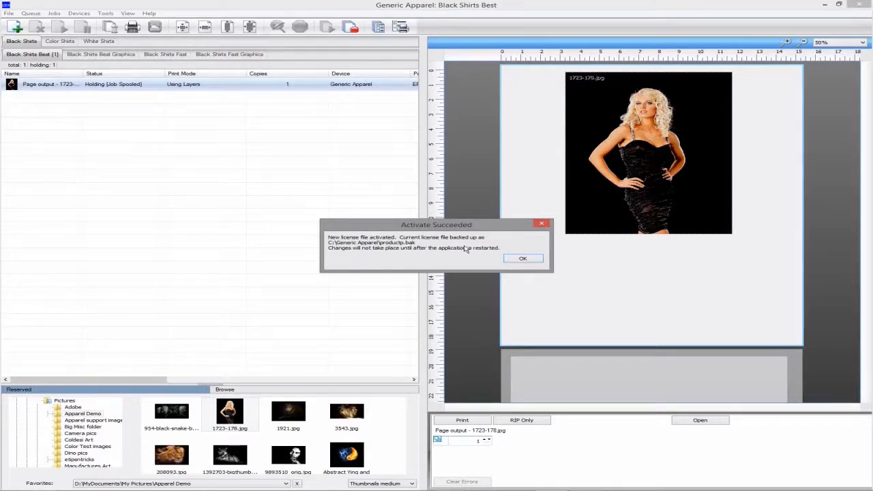
left_click(524, 259)
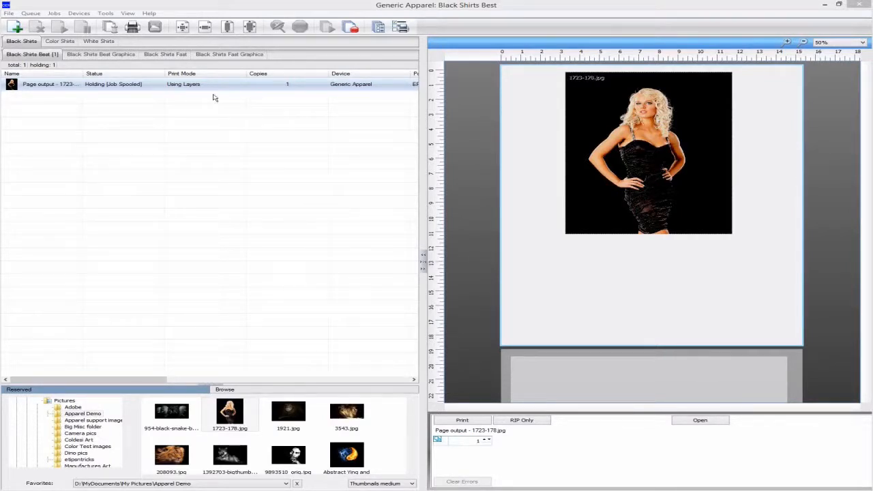
Open Remote Support and view the connection ID for technical support
left_click(154, 17)
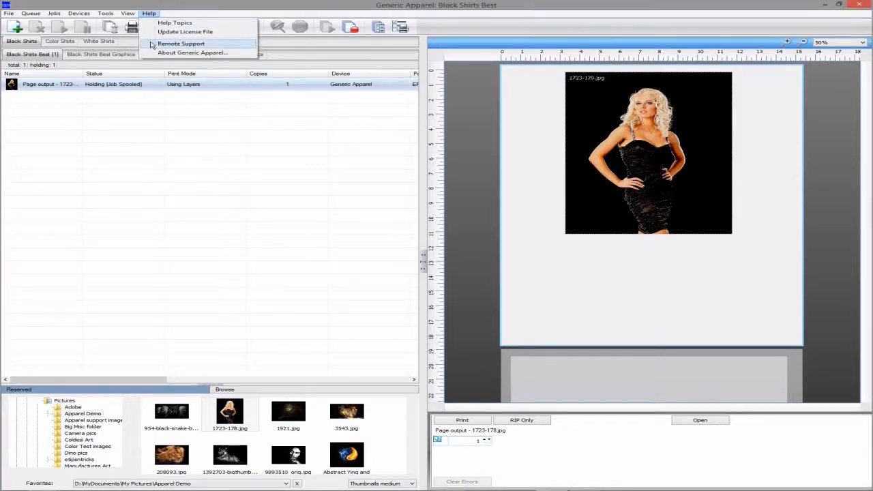
left_click(473, 258)
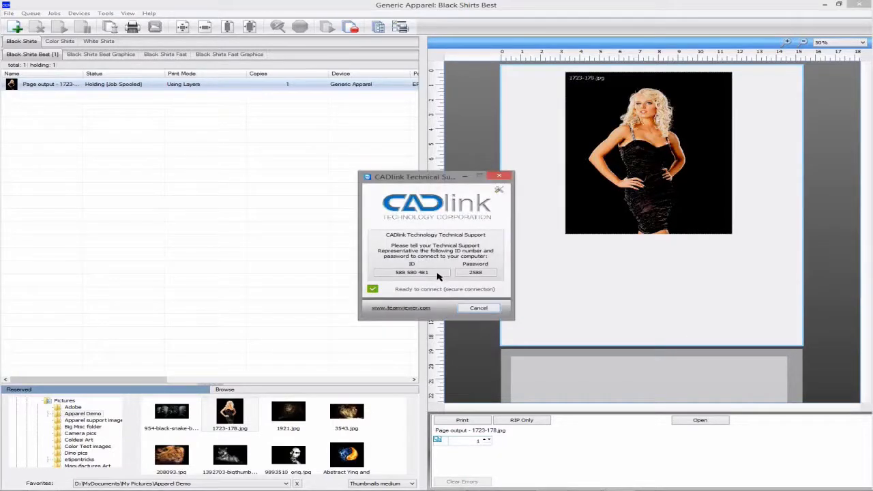
left_click_drag(424, 272, 380, 273)
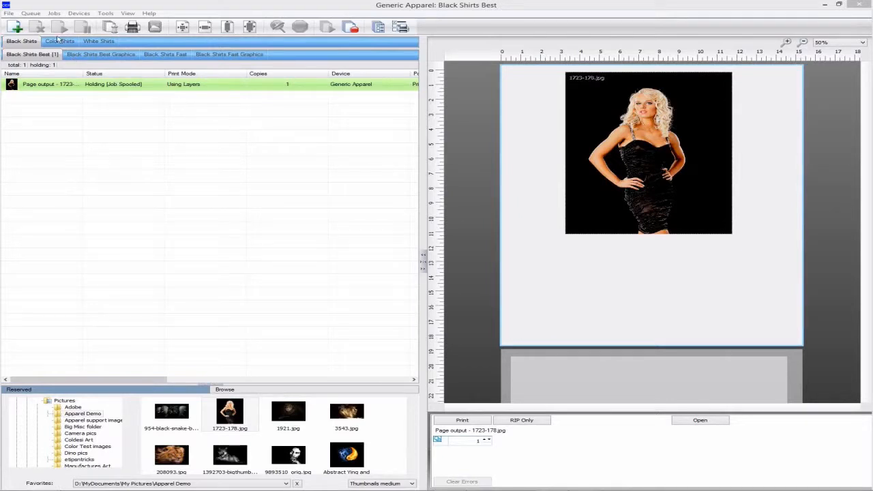
Set the Black Shirts Best queue's port to FILE and apply it to all queues sharing that device
left_click(34, 13)
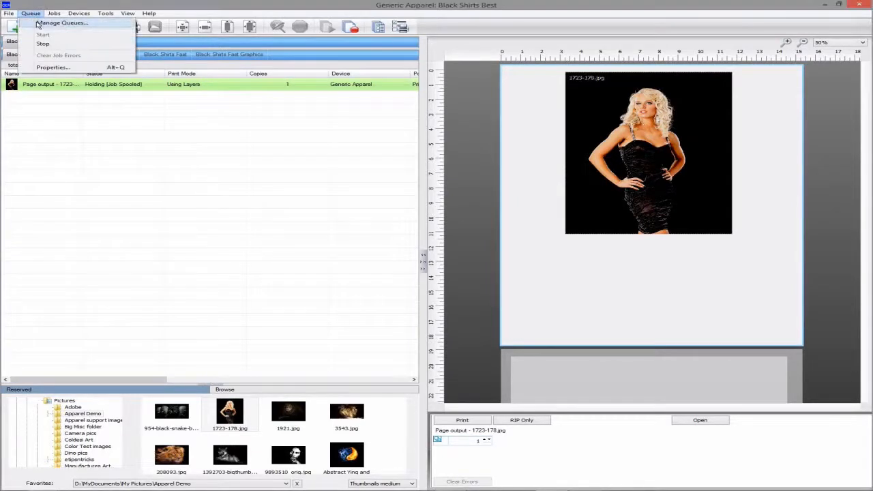
left_click(60, 22)
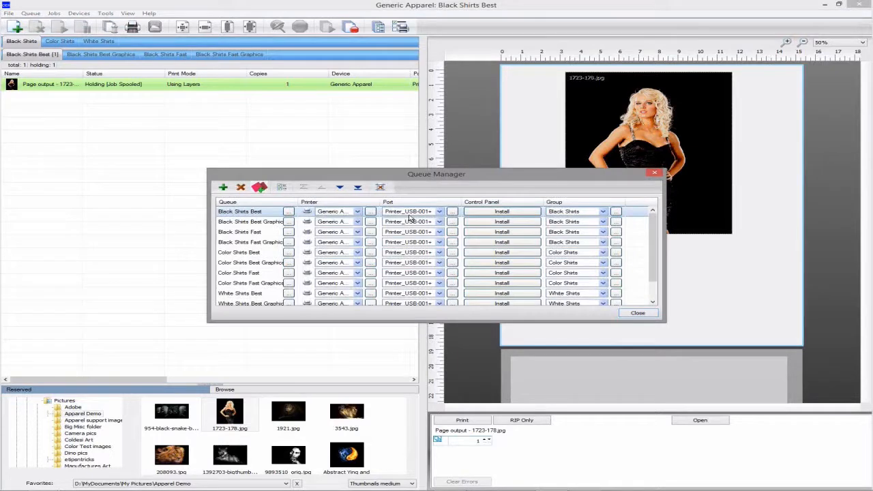
left_click(410, 214)
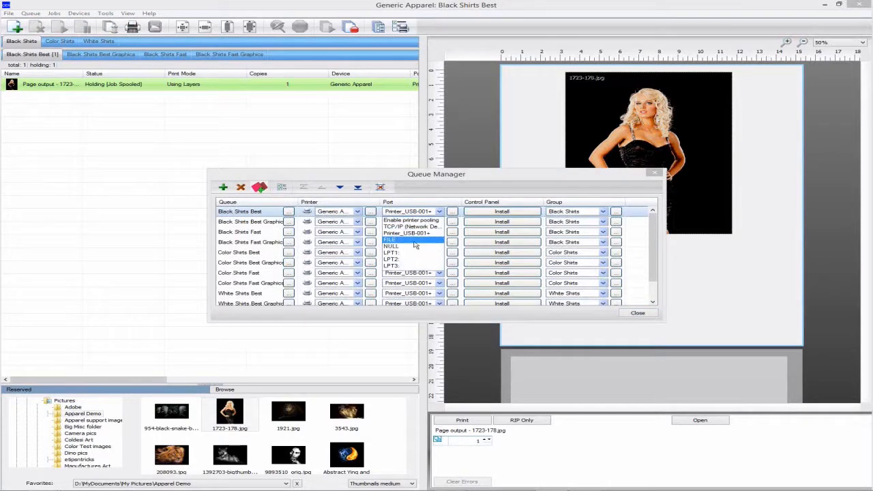
left_click(413, 241)
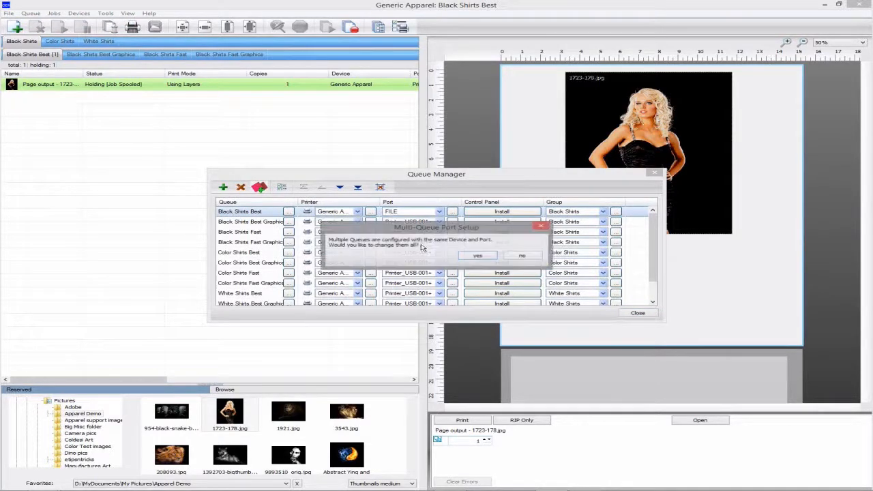
left_click(474, 257)
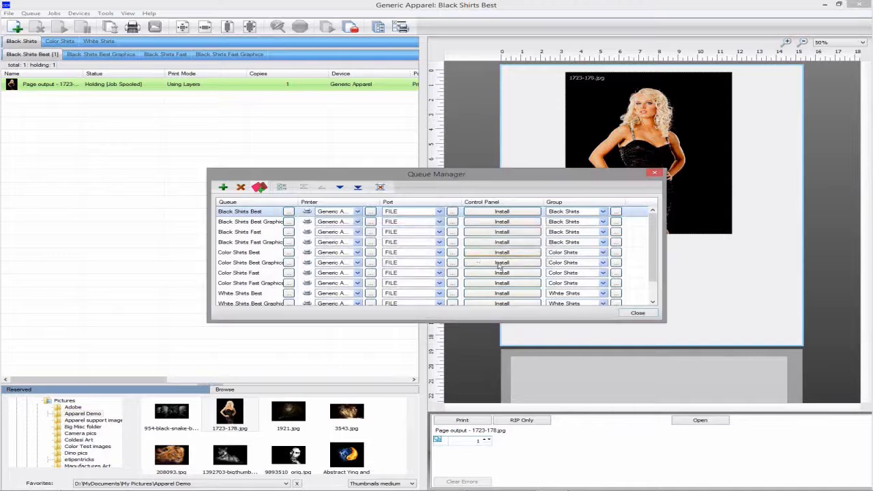
left_click(637, 313)
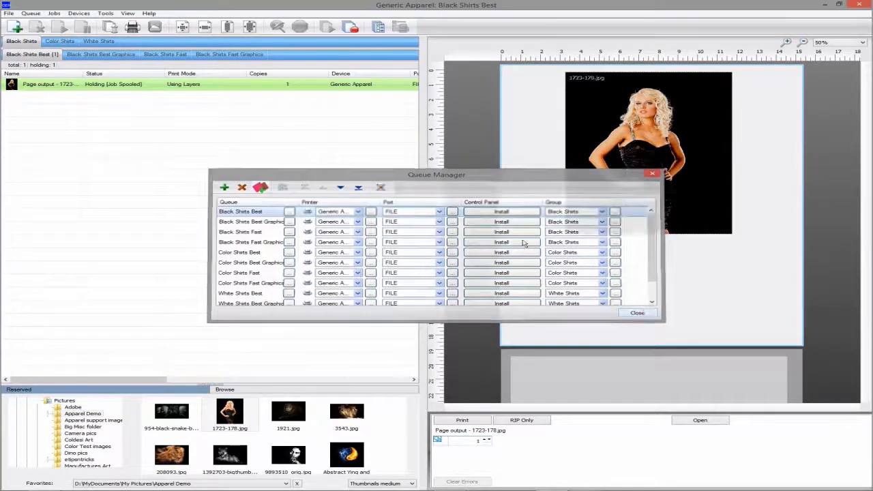
Print the spooled job to a file named TestX.prn
right_click(250, 88)
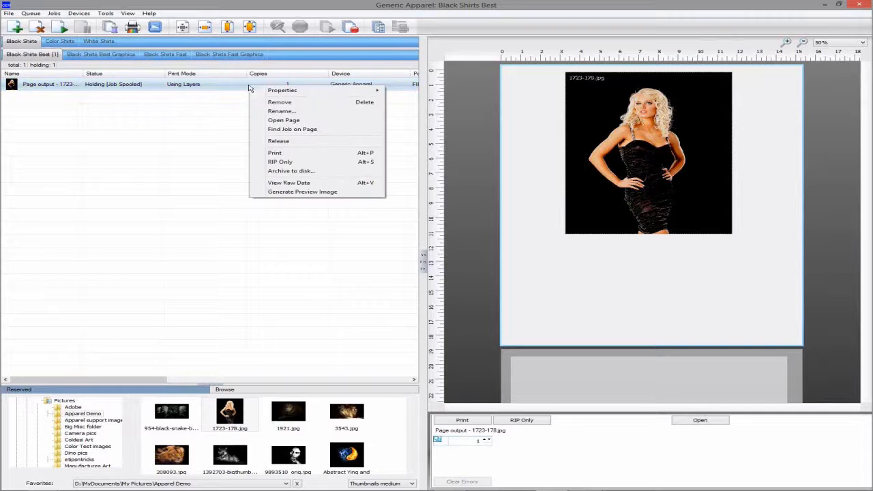
left_click(276, 154)
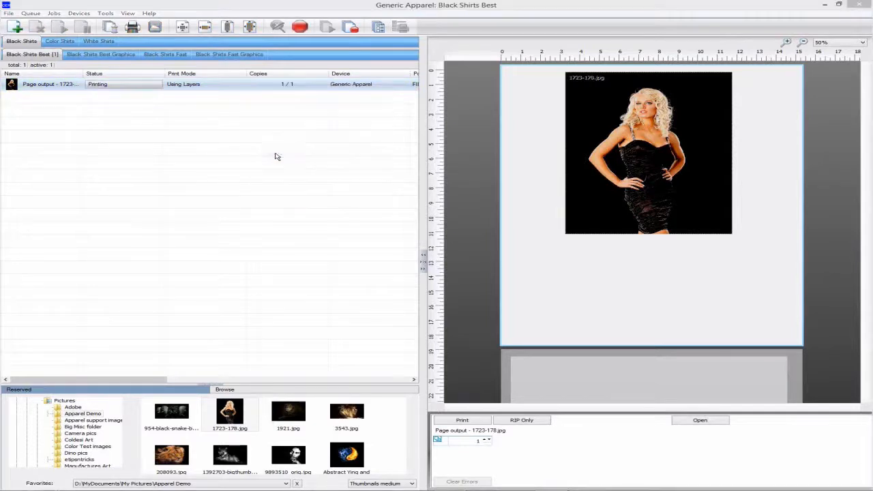
type("TestX.prn")
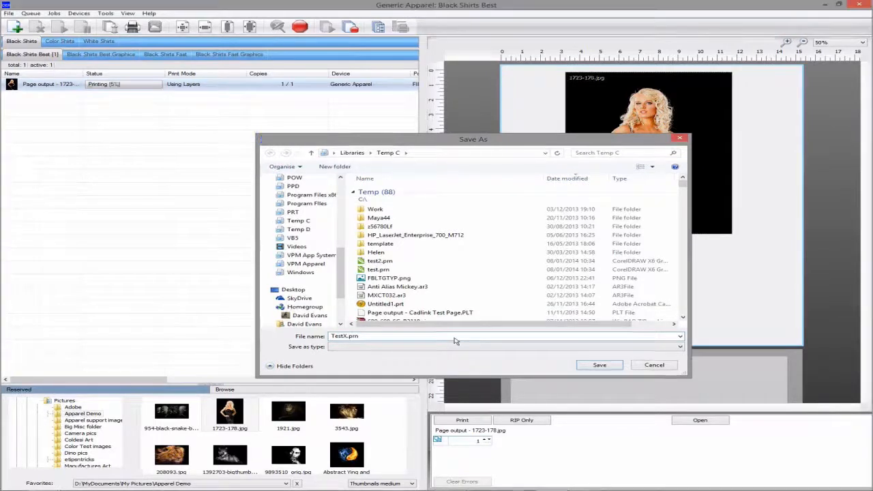
key("Return")
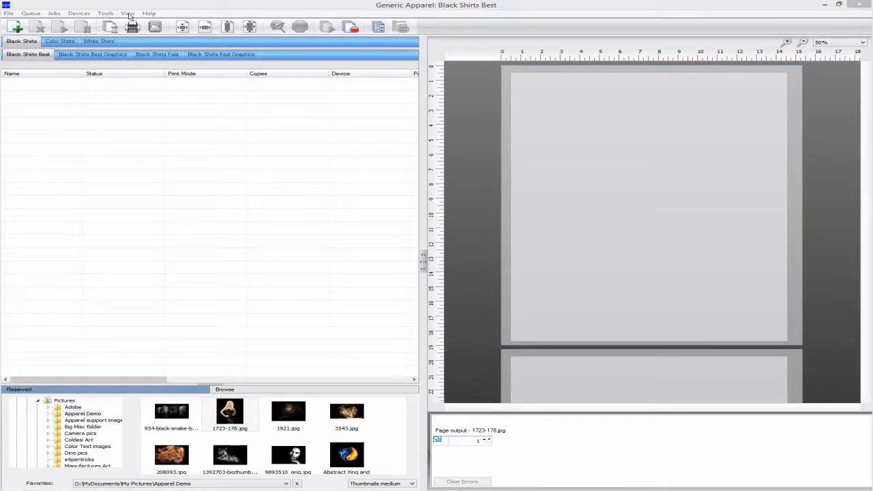
Open the Direct to Port sender window and keep its output port set to NULL
left_click(106, 13)
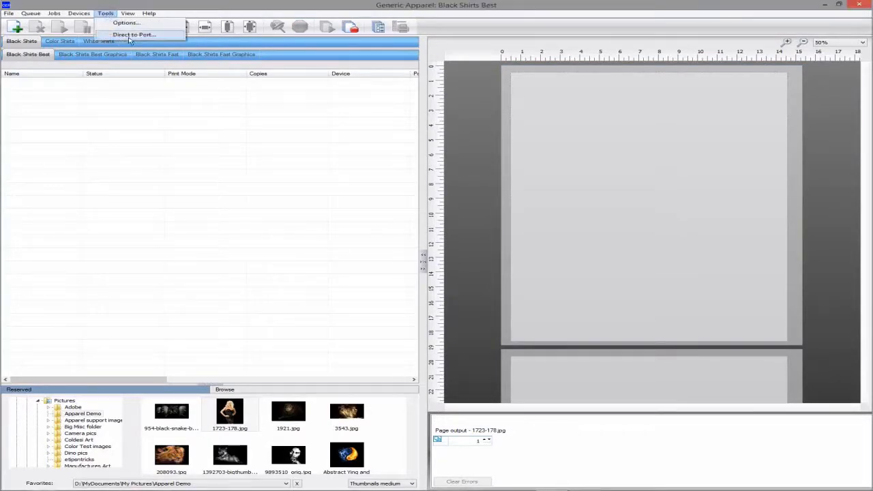
left_click(128, 37)
left_click(64, 33)
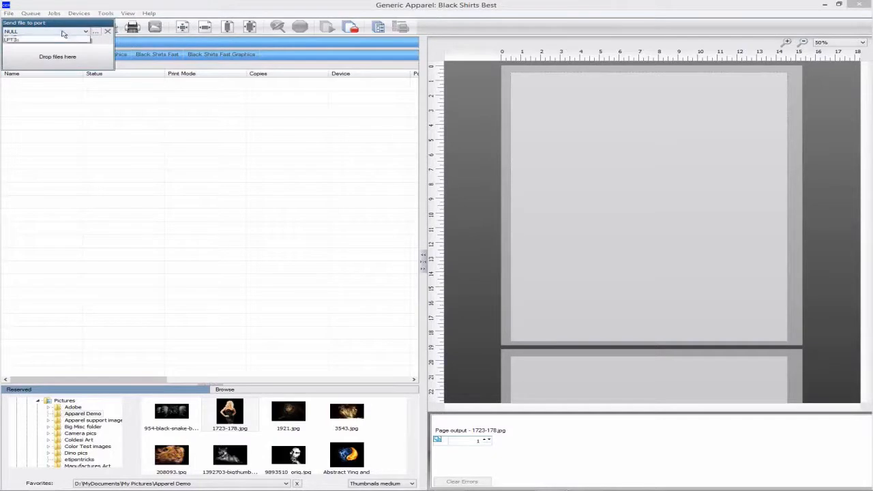
left_click(64, 33)
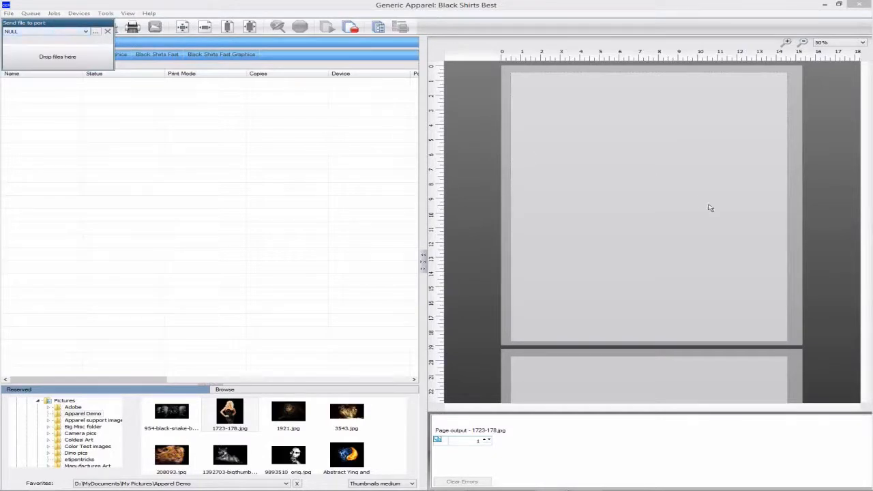
Switch to File Explorer, send TestX.prn to the port by dropping it on the sender, and close the sender window
key("alt+Tab")
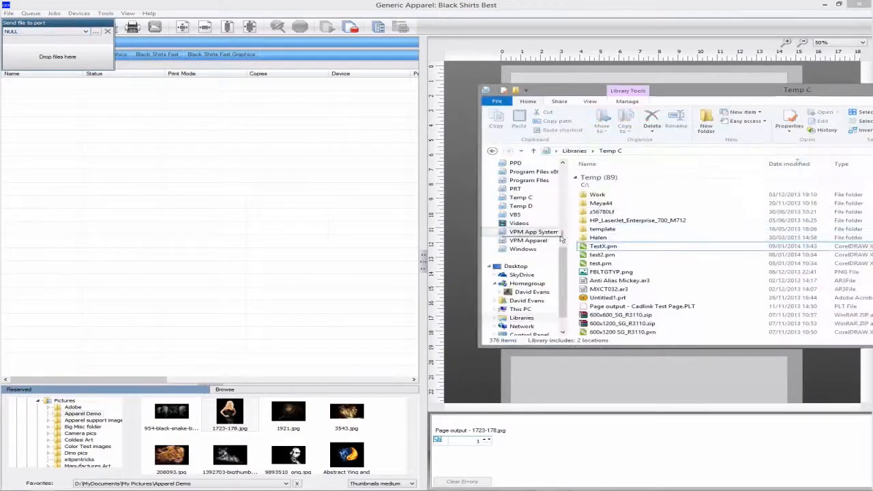
left_click(604, 246)
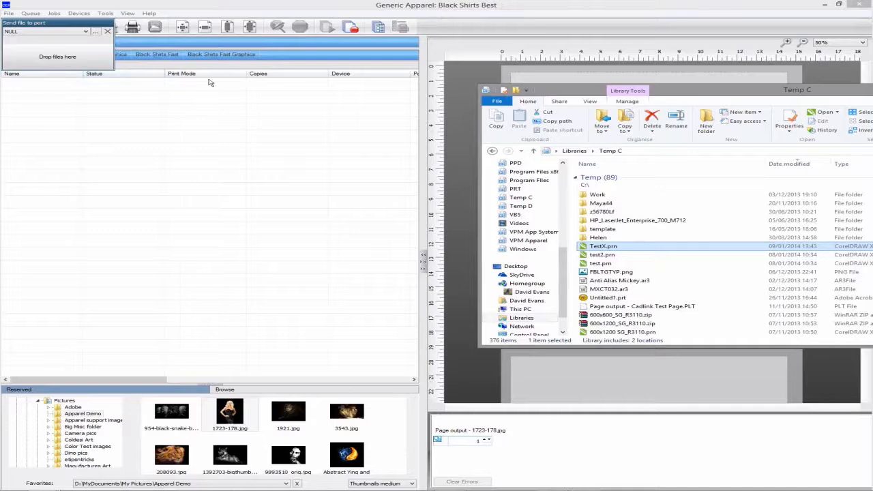
left_click(176, 87)
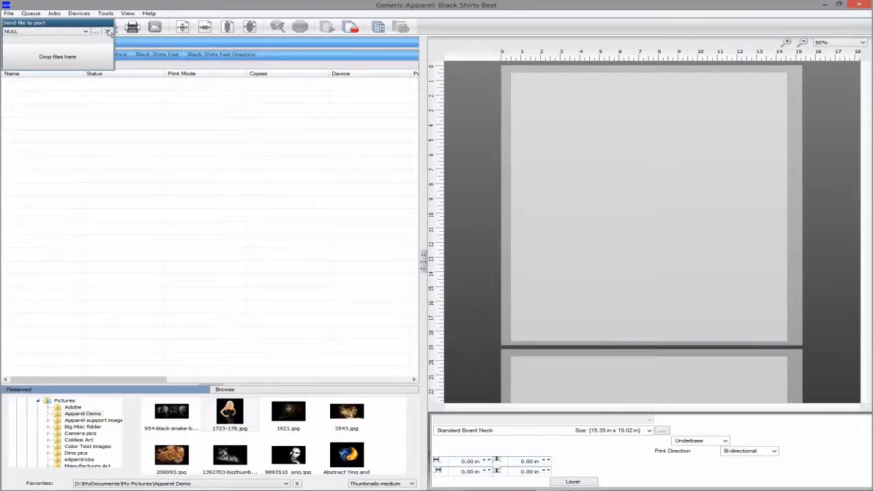
left_click(108, 32)
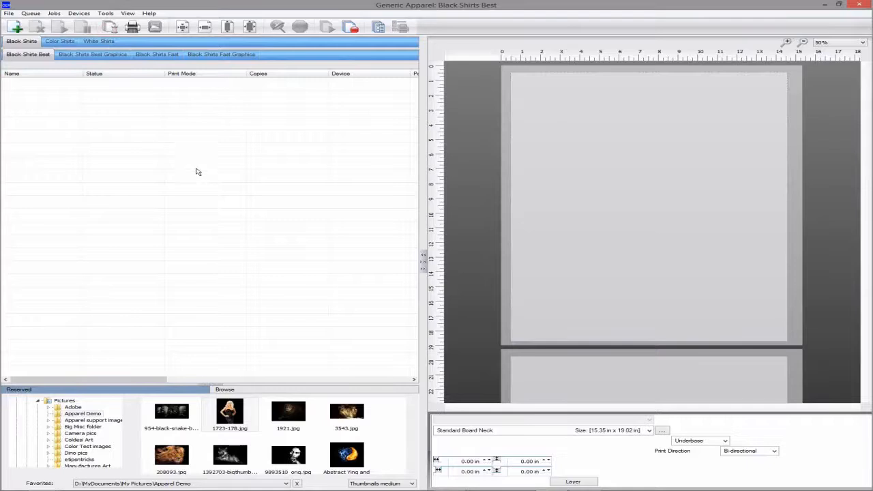